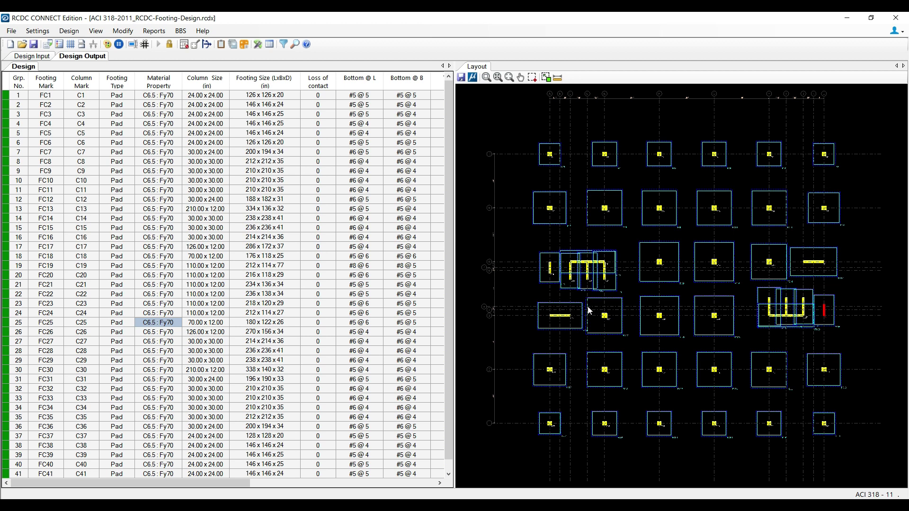
- Highlight footings FC26 and FC31 from the Design Output table in the footing layout
scroll(509, 296, "down", 2)
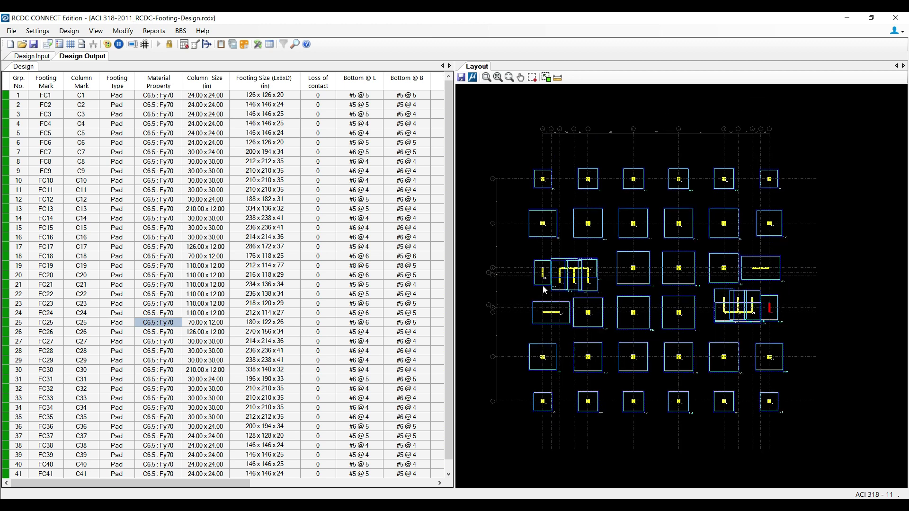
scroll(519, 232, "up", 2)
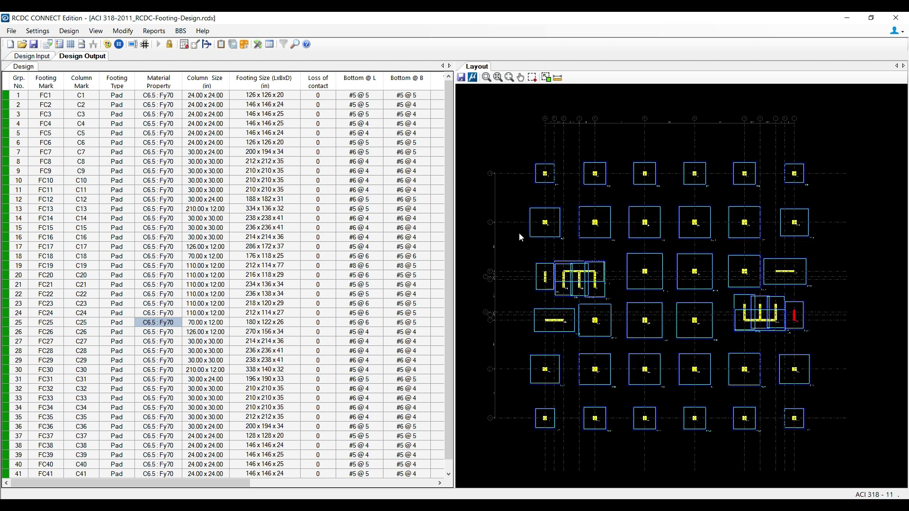
scroll(519, 233, "down", 2)
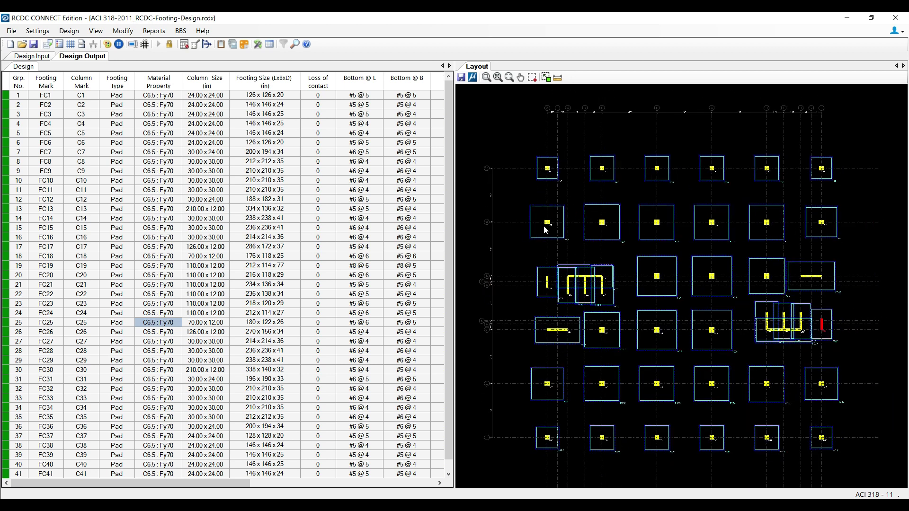
left_click(45, 303)
left_click(46, 332)
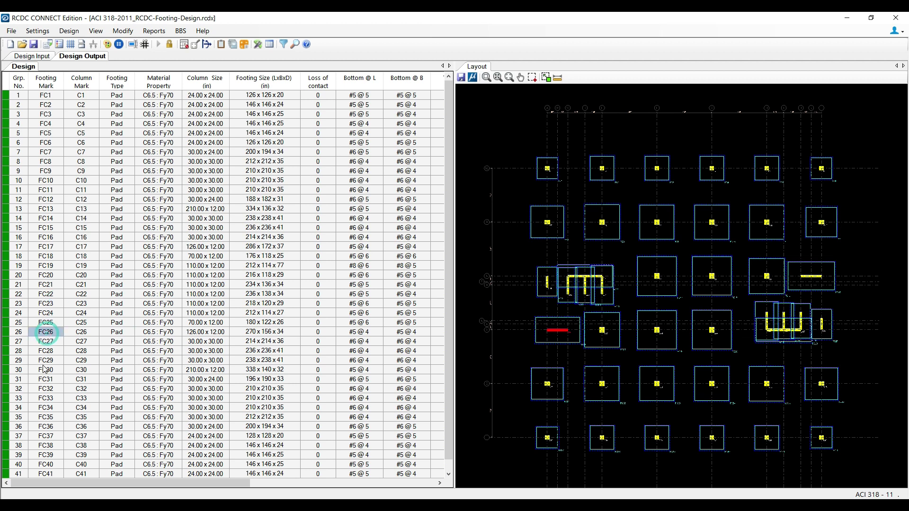
left_click(41, 380)
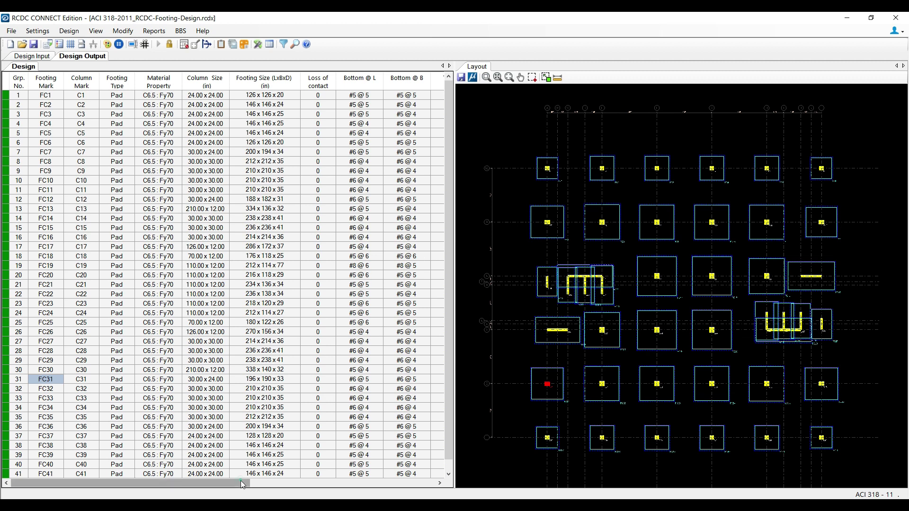
left_click_drag(241, 484, 154, 475)
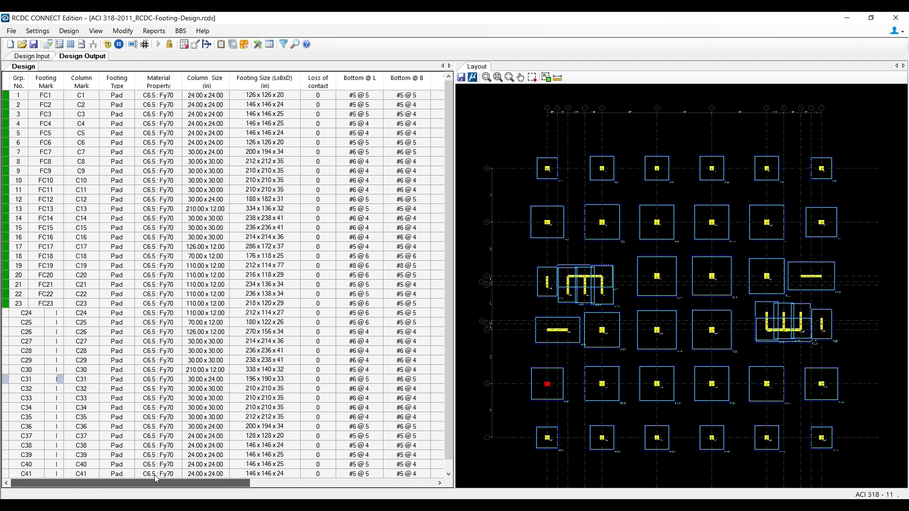
left_click(412, 478)
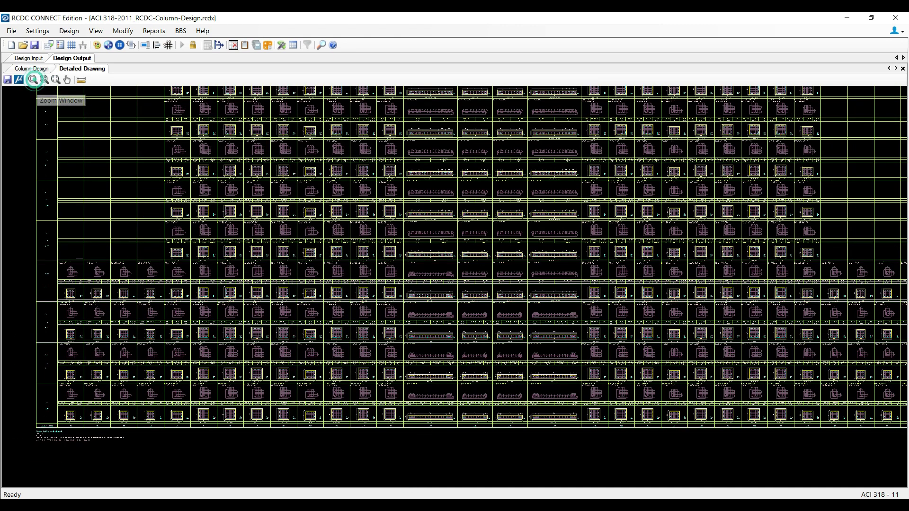
left_click(32, 80)
left_click_drag(324, 258, 473, 335)
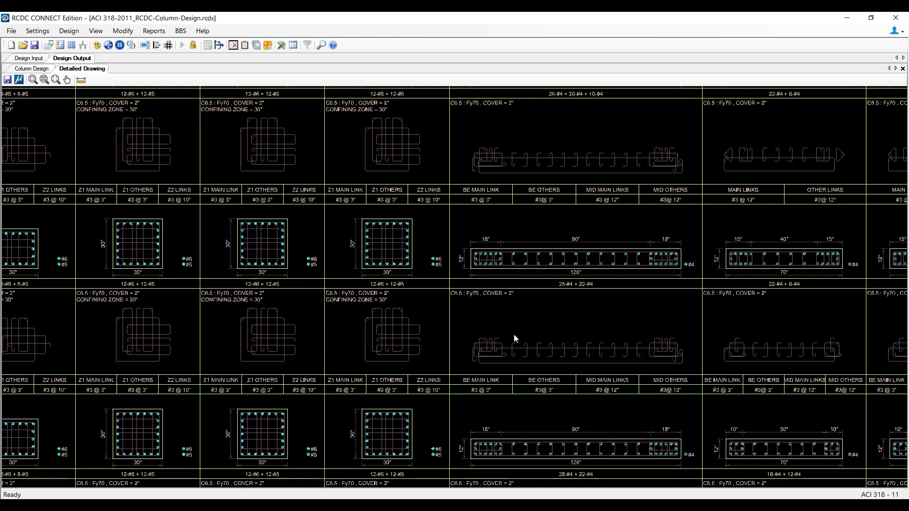
scroll(419, 334, "down", 1)
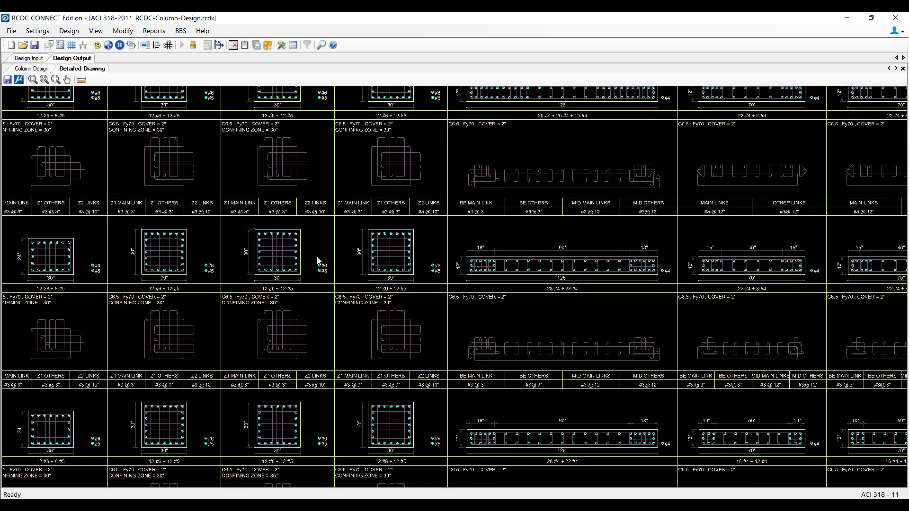
scroll(355, 286, "up", 1)
scroll(404, 297, "down", 6)
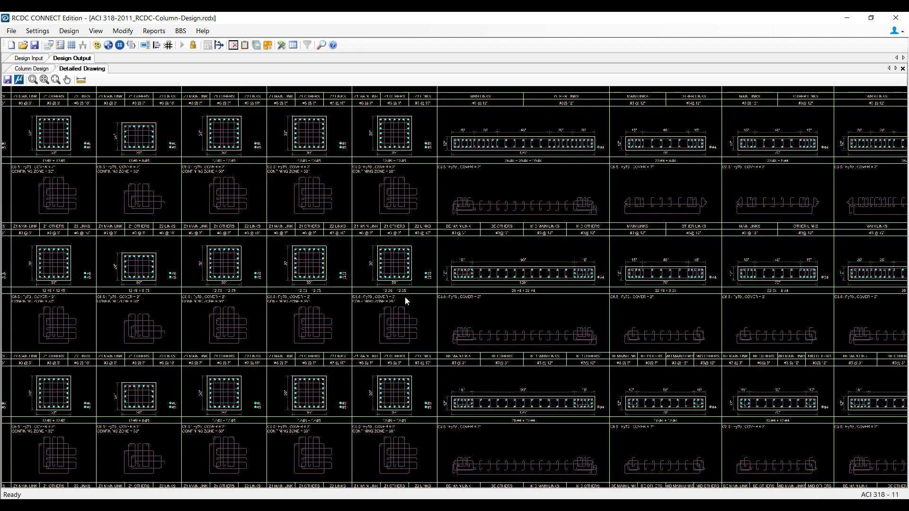
scroll(403, 298, "down", 3)
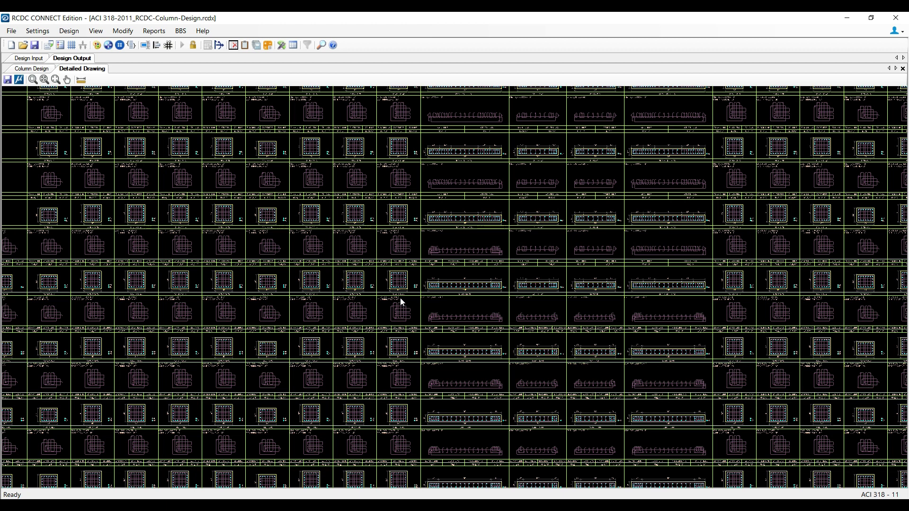
scroll(400, 301, "down", 2)
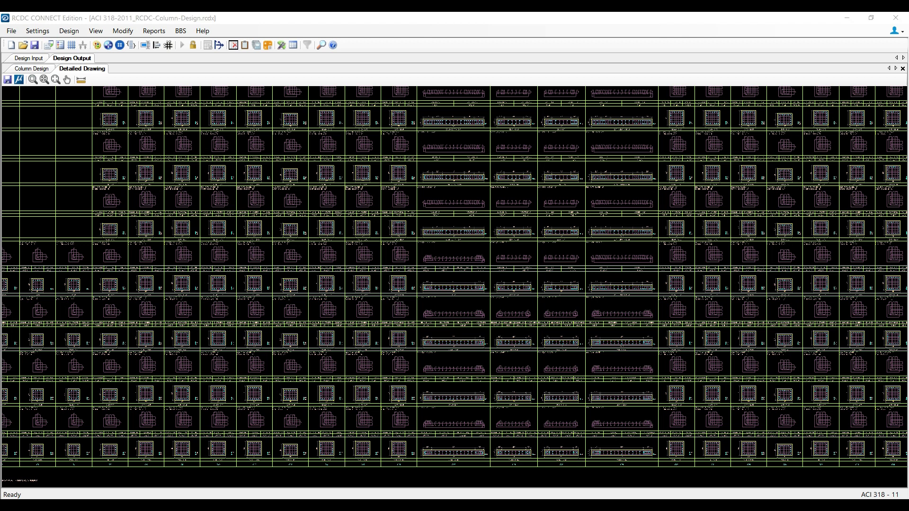
- Apply the 400OFF coupon on the course page, bringing the price to ₹1,099
left_click(359, 470)
scroll(213, 250, "up", 1)
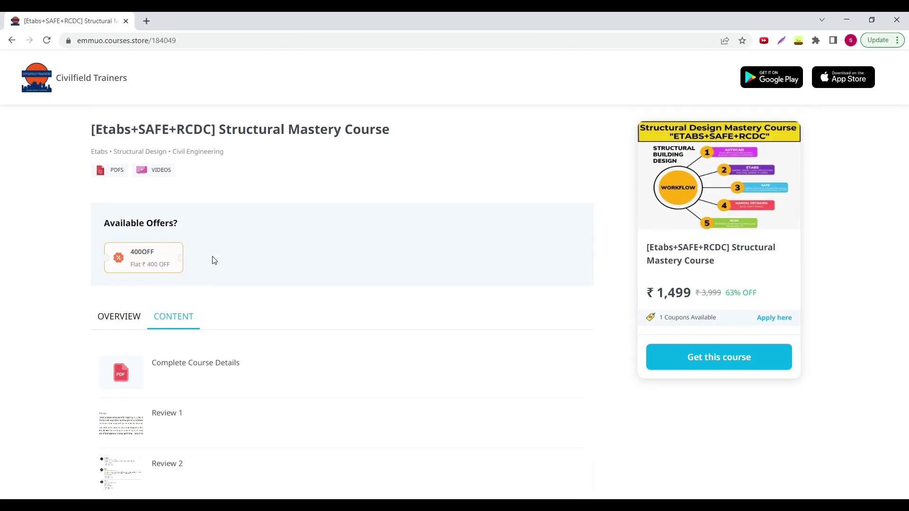
scroll(609, 290, "down", 1)
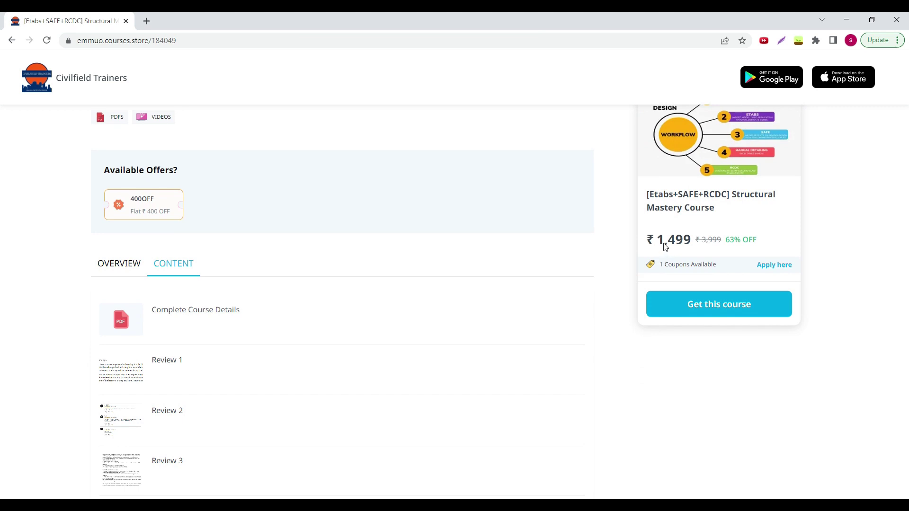
left_click(774, 264)
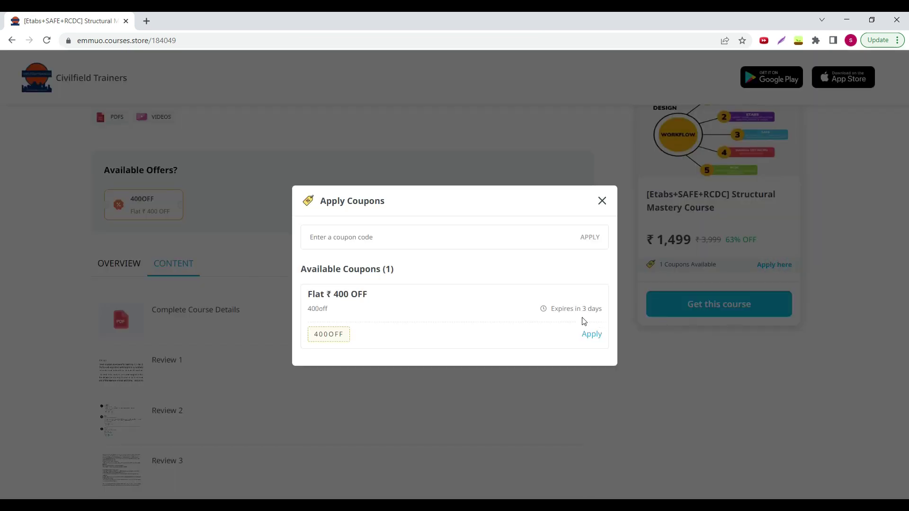
left_click(591, 334)
left_click(461, 349)
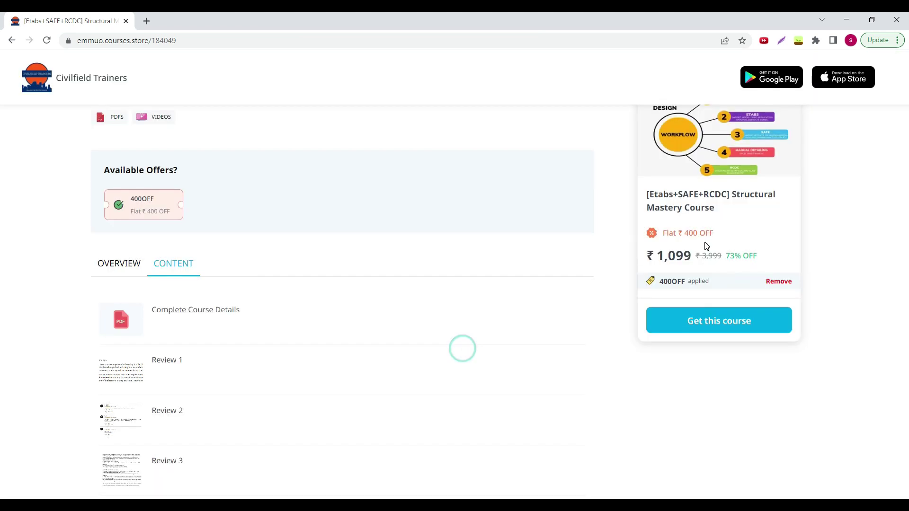
- Scroll through the course content list to the RCDC Structural Detailing Course
scroll(620, 284, "down", 5)
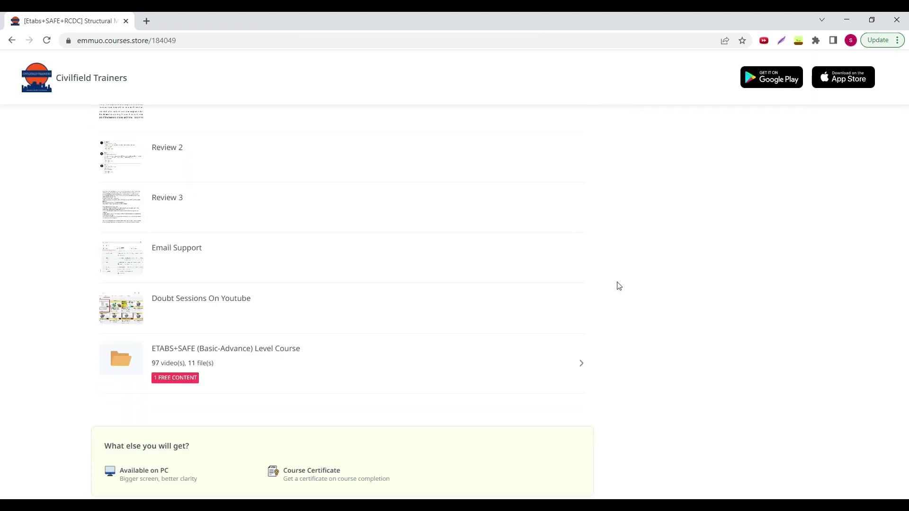
scroll(246, 251, "down", 3)
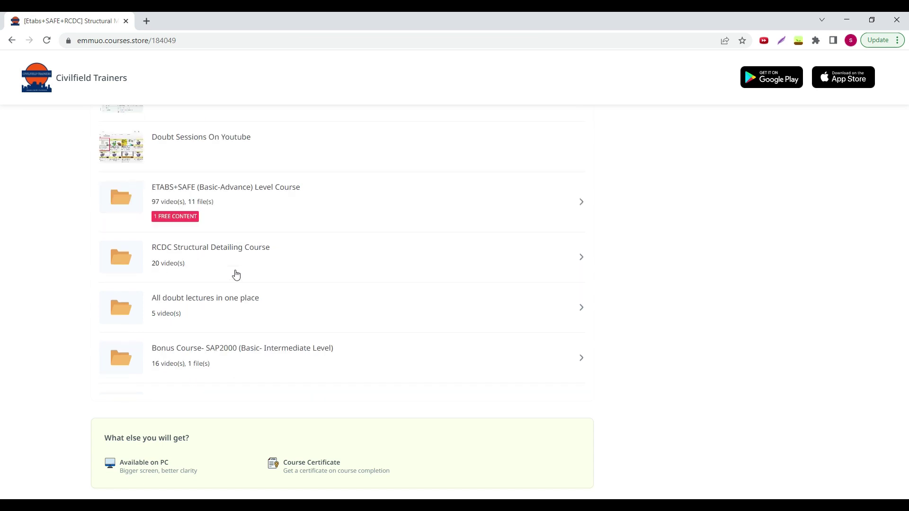
scroll(236, 275, "down", 1)
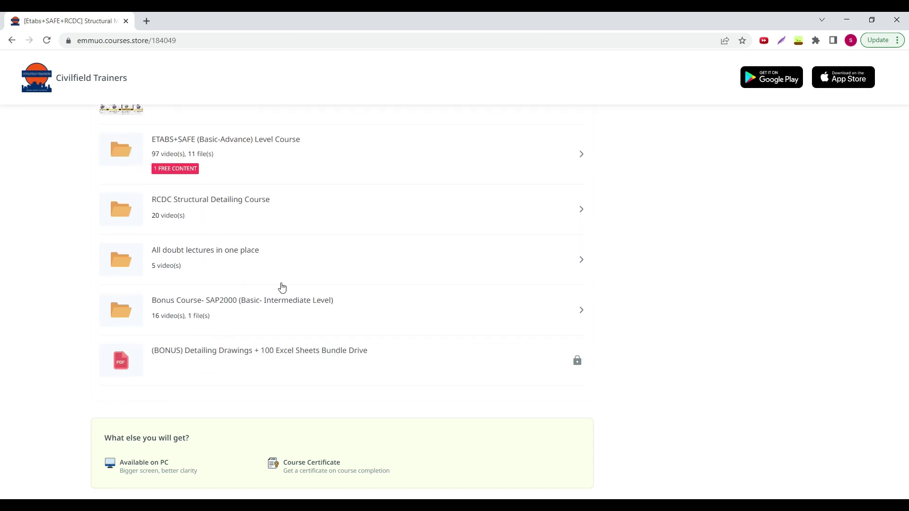
scroll(621, 370, "up", 2)
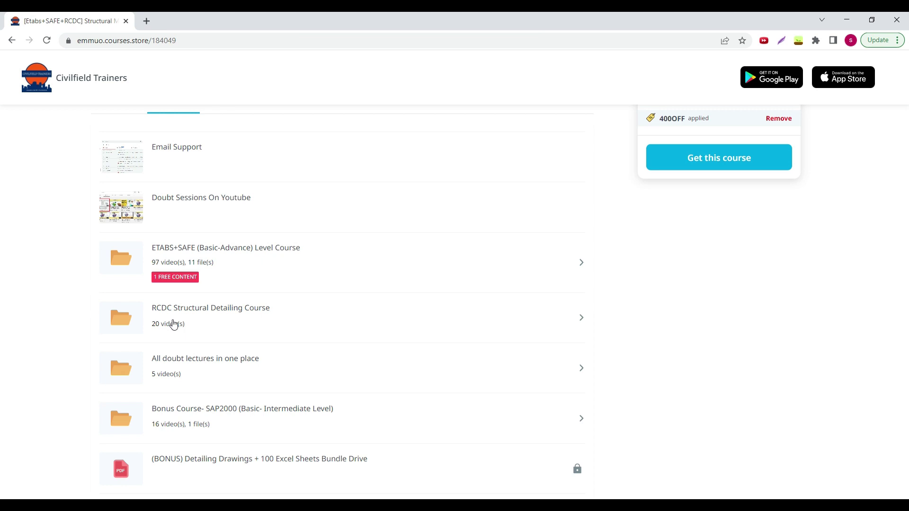
scroll(306, 362, "up", 1)
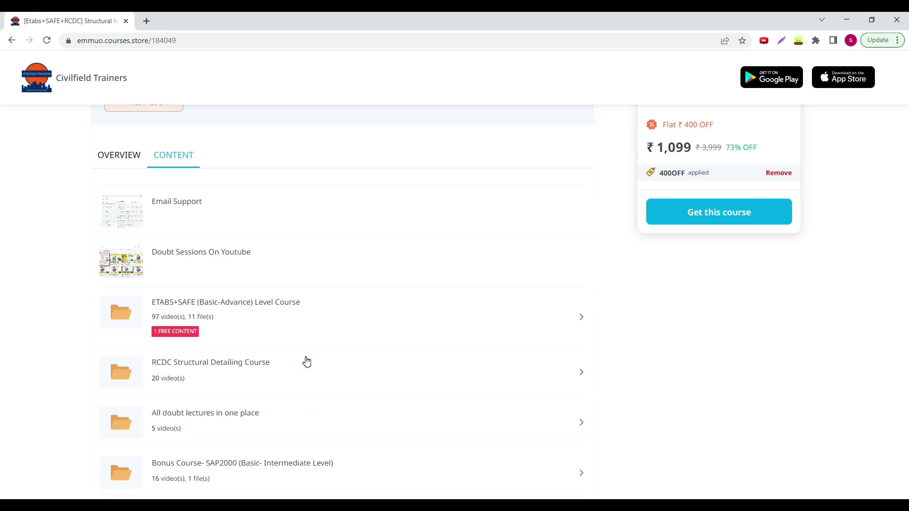
- Open the RCDC Structural Detailing Course folder and view the course overview description
left_click(297, 362)
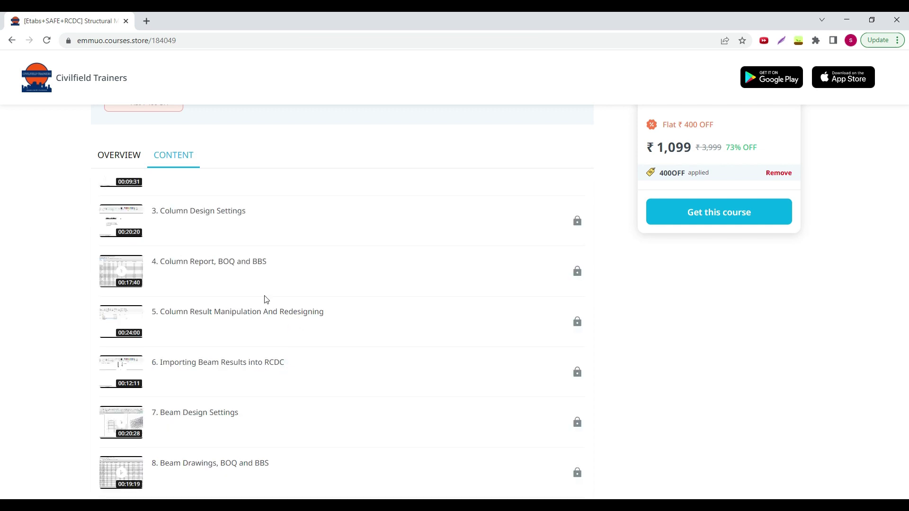
scroll(213, 308, "down", 1)
scroll(217, 318, "up", 5)
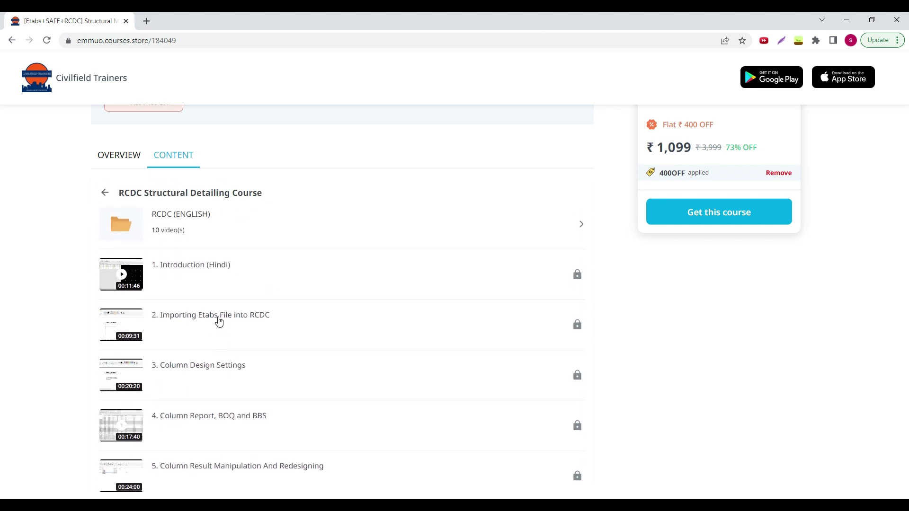
scroll(219, 321, "up", 3)
left_click(133, 320)
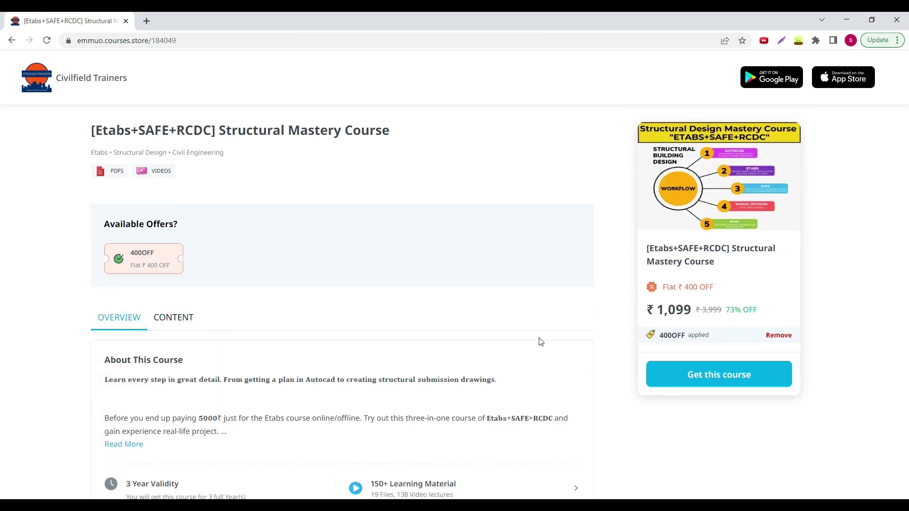
scroll(604, 336, "down", 3)
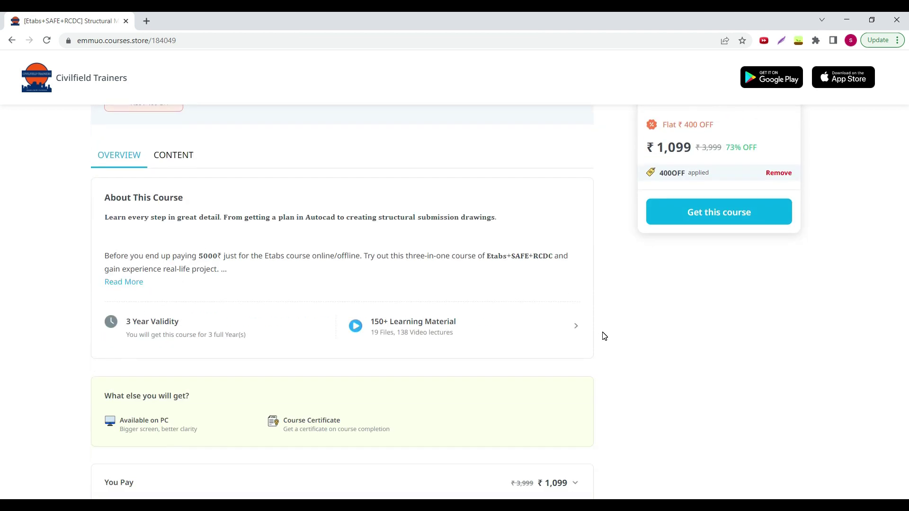
scroll(604, 336, "down", 3)
scroll(345, 270, "up", 5)
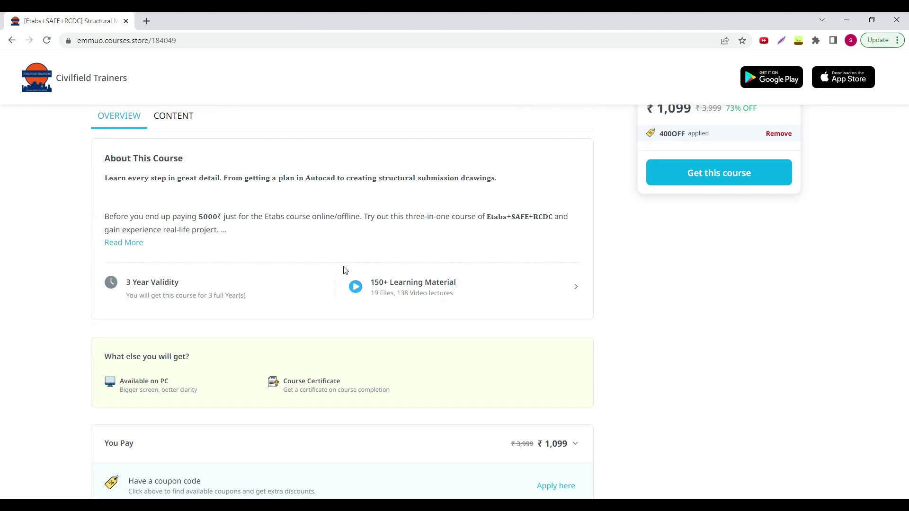
scroll(681, 283, "up", 2)
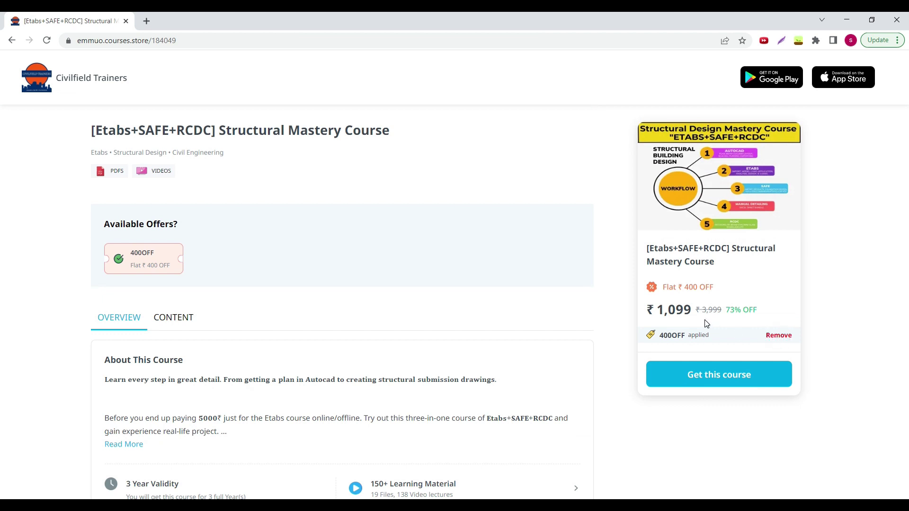
- Remove and reapply the 400OFF coupon at ₹1,099, returning to the RCDC footing window
left_click(781, 340)
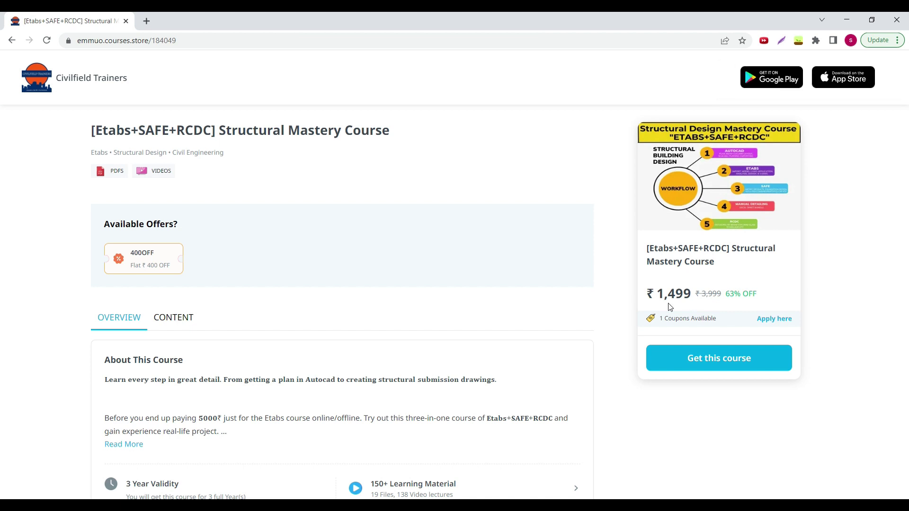
left_click(774, 319)
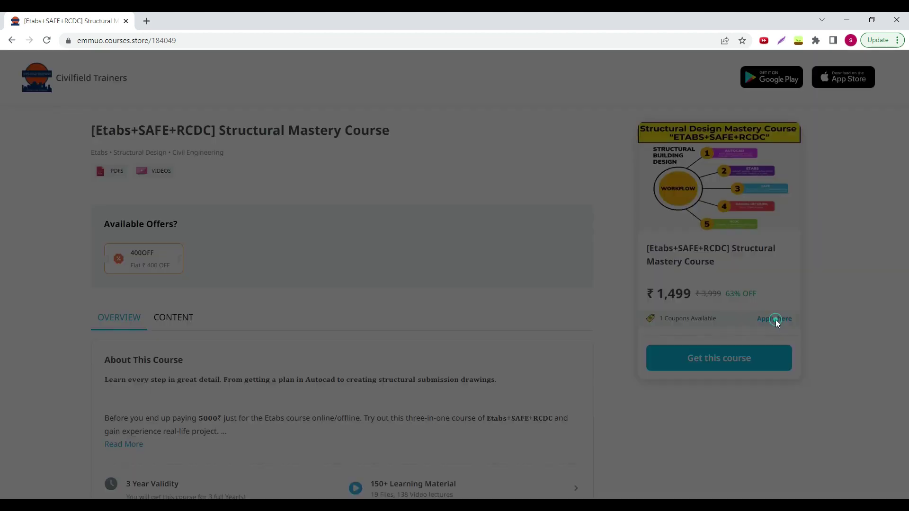
left_click(589, 334)
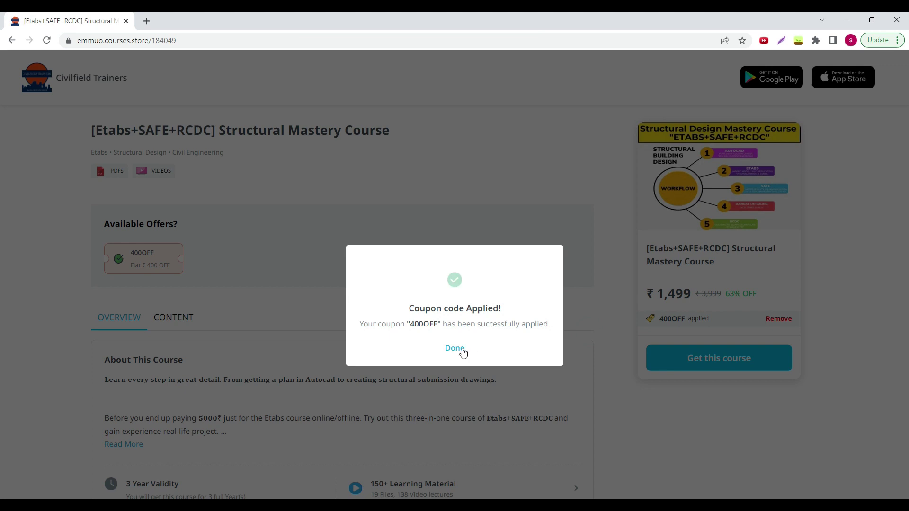
left_click(463, 351)
mouse_move(379, 497)
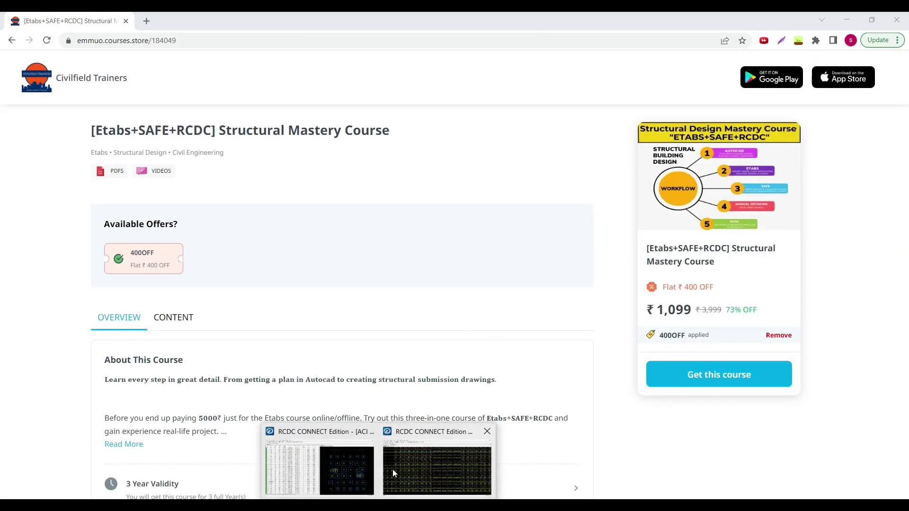
left_click(393, 470)
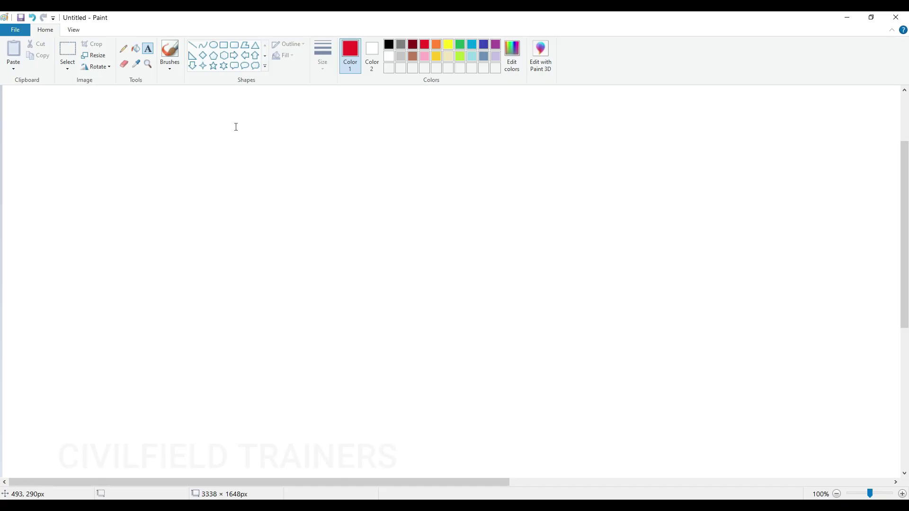
- Add the heading 'What can you expect from RCDC?' and start a size-16 list with '1. Autocad drawings'
left_click_drag(235, 125, 427, 190)
type("What can you expect from RCDC?")
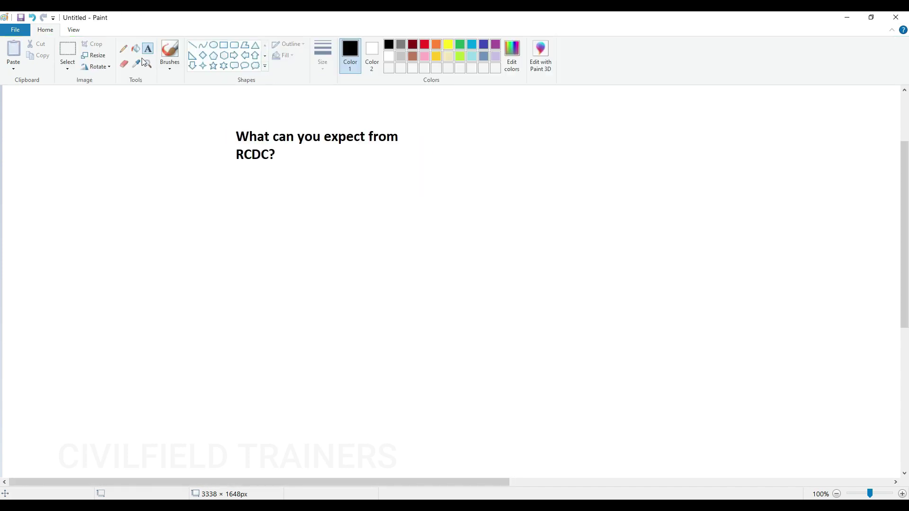
left_click_drag(236, 182, 494, 322)
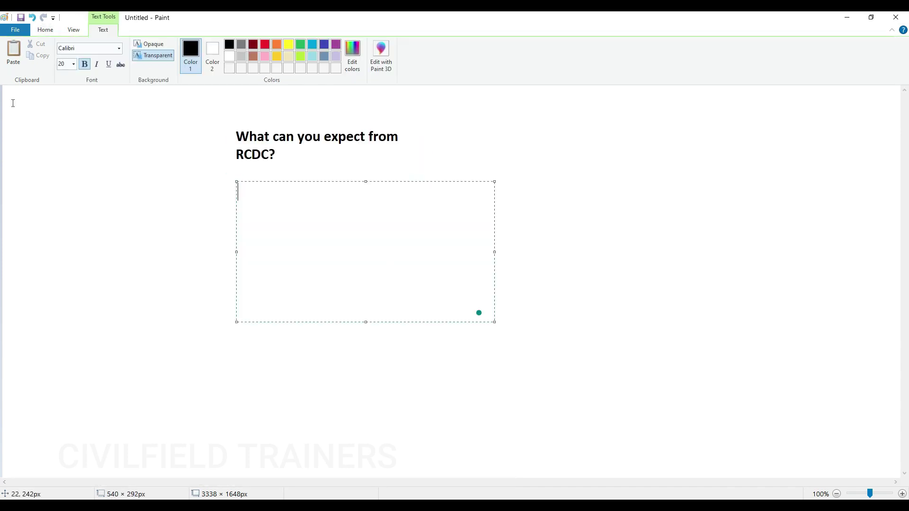
left_click(74, 64)
left_click(67, 129)
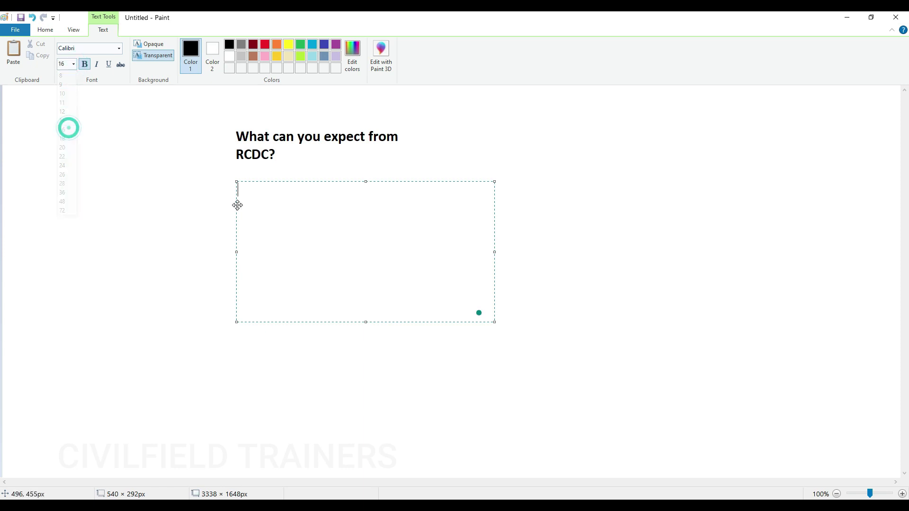
left_click(258, 190)
type("1. Auto")
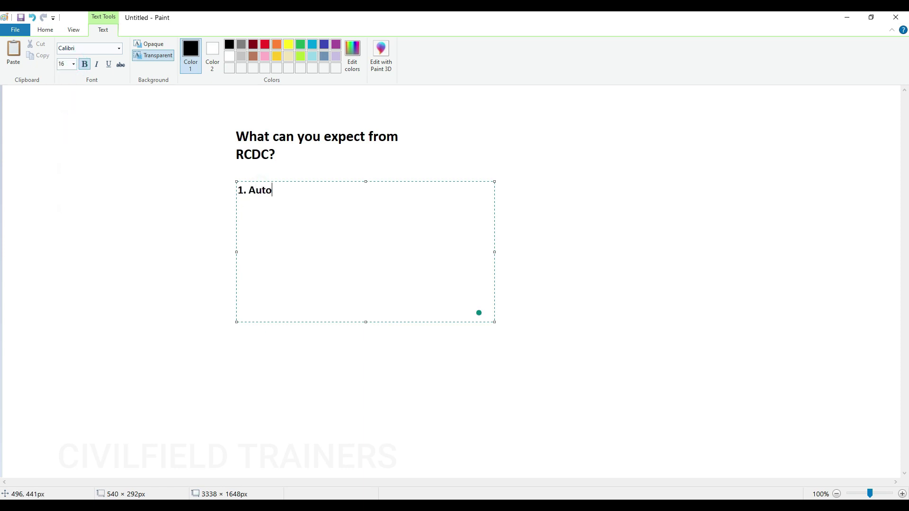
type("cad drawings")
- List Beam, Column, Slab, Footing, Staircase and Shear Walls under Autocad drawings
key("Return")
type("Beam ")
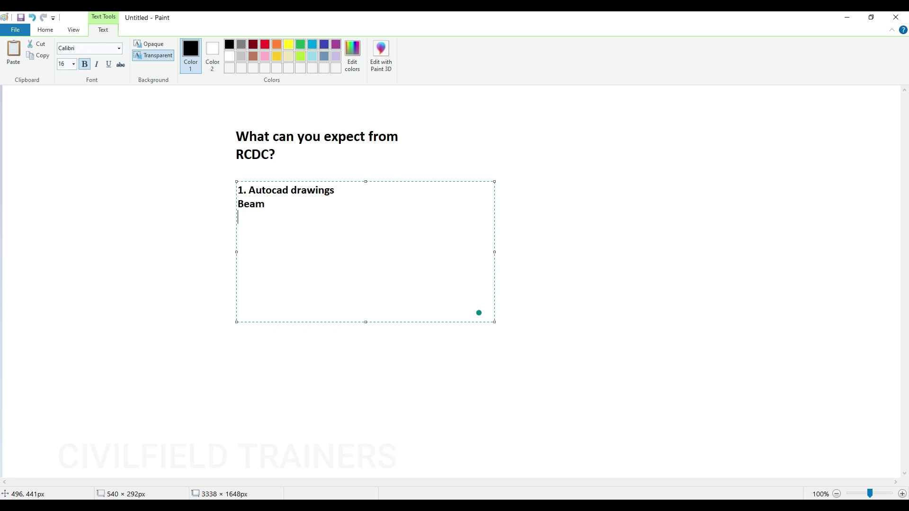
type("Column")
key("Return")
type("Slab Footing")
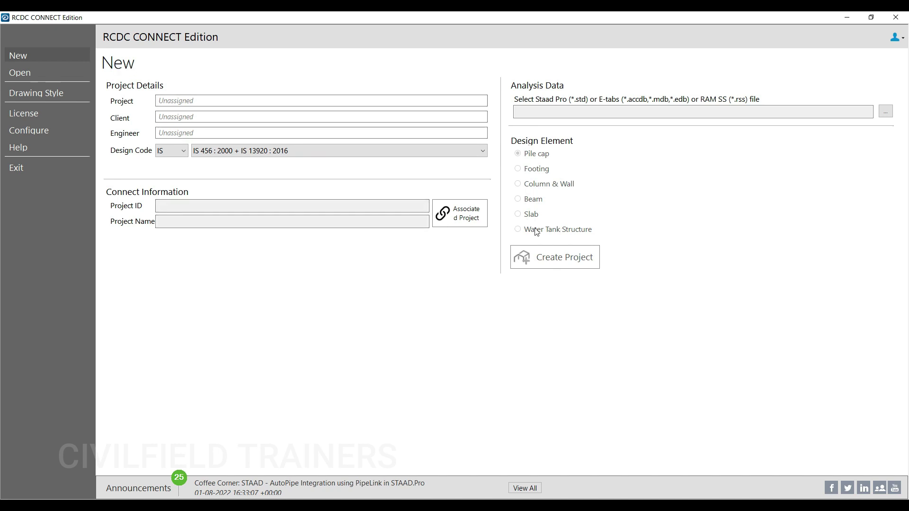
left_click(837, 17)
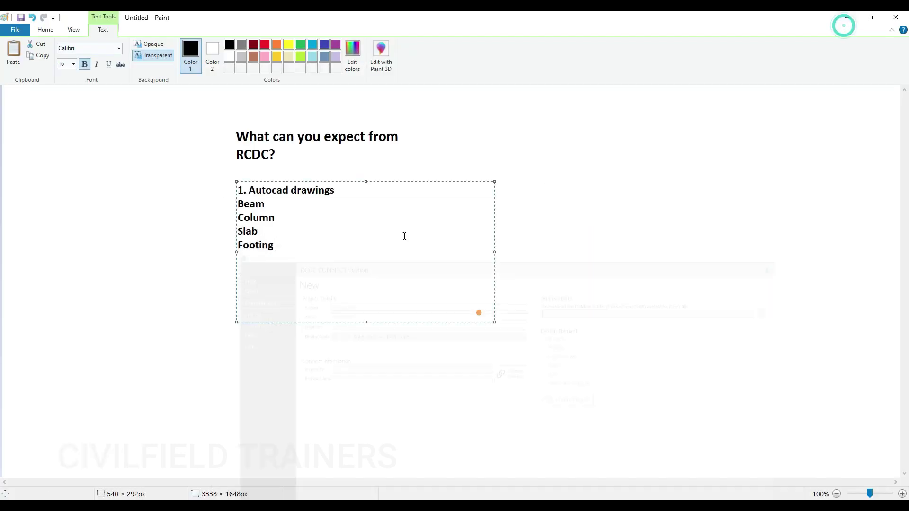
type("Staircase")
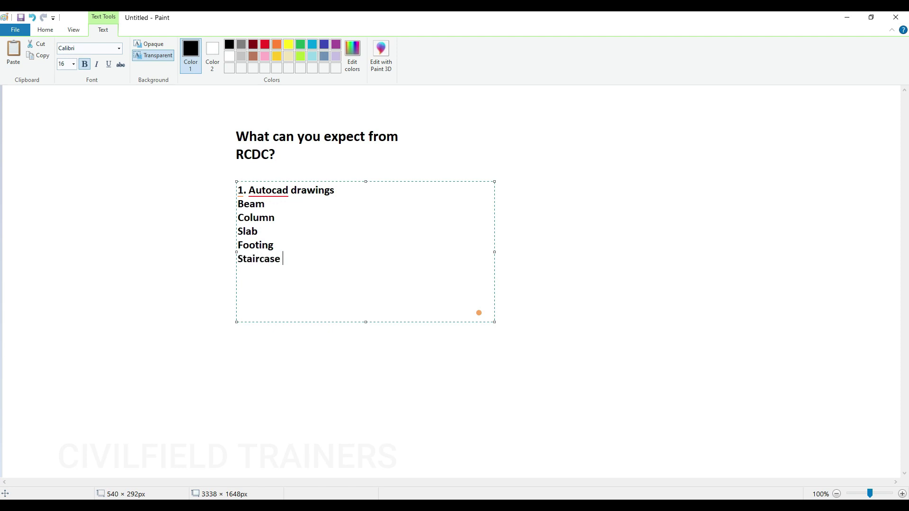
key("Return")
type("Shear Walls")
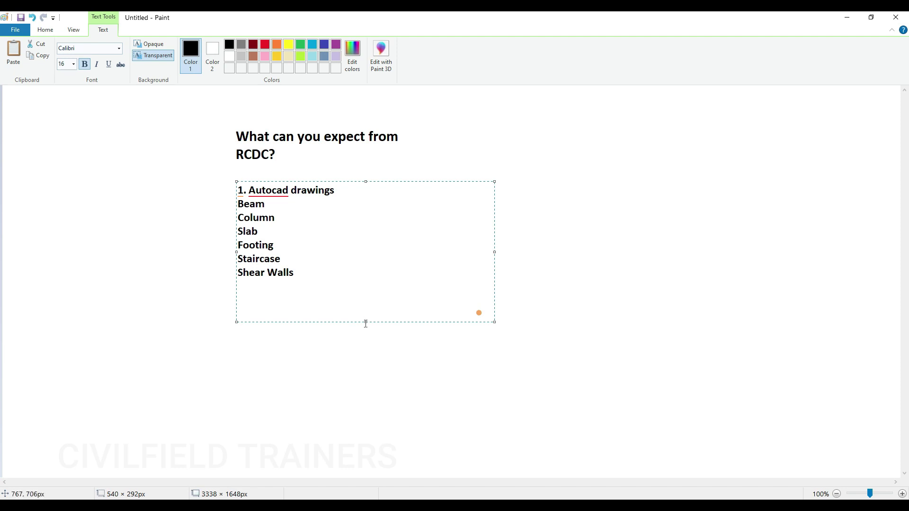
- Enlarge the text box and add '2. Plan views.' after Shear Walls
left_click_drag(363, 322, 371, 391)
left_click(312, 271)
type("2. ")
type("Ple")
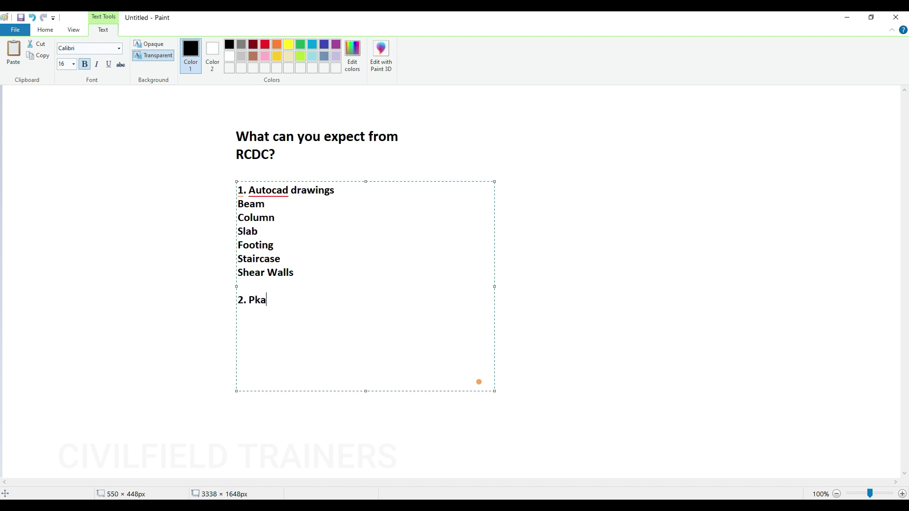
key("BackSpace")
key("BackSpace")
type("lan views.")
key("Return")
- Add items '3. Sectional and Elevational Views.', '4. BOQ.' and '5. BBS.'
type("3. Sectio")
key("BackSpace")
type("onal and elve")
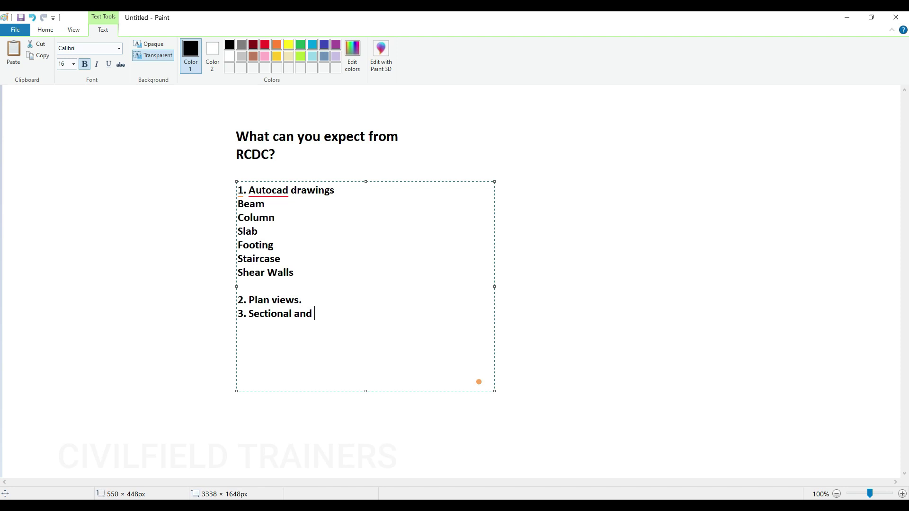
key("BackSpace")
key("BackSpace")
key("BackSpace")
key("BackSpace")
type("Elevational Views.")
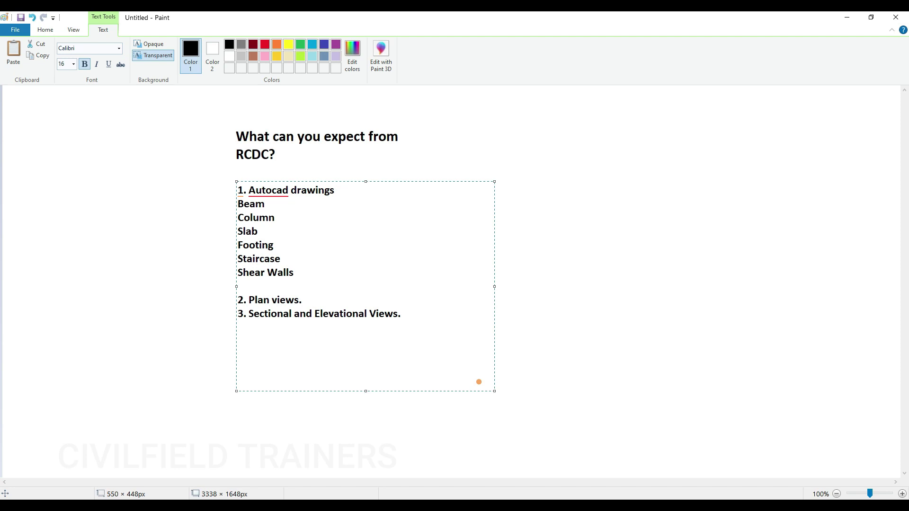
type("4,")
type(" BO!")
key("BackSpace")
type("Q")
type("5. BBS.")
left_click_drag(273, 327, 249, 328)
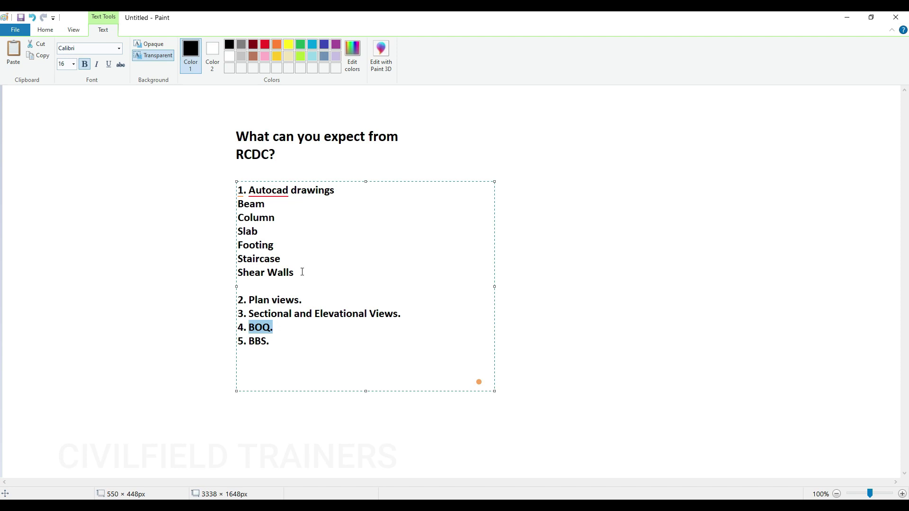
key("alt+Tab")
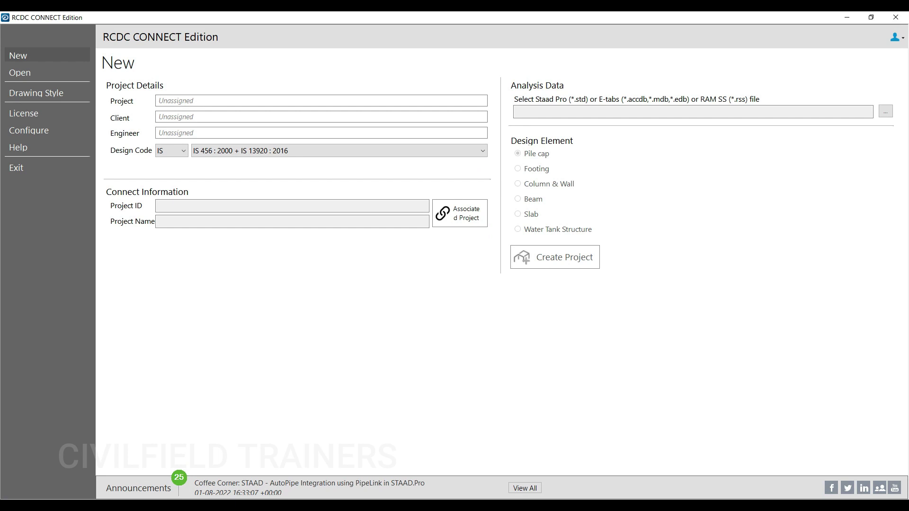
key("alt+Tab")
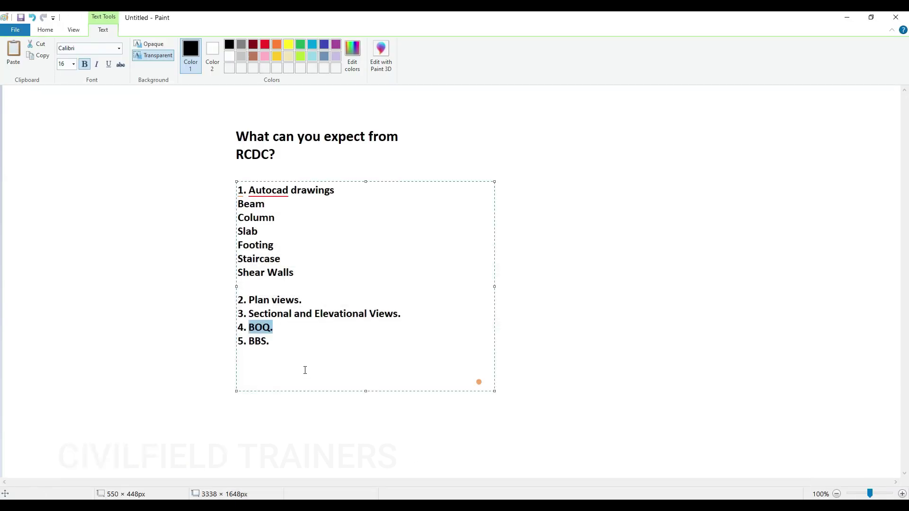
left_click(286, 313)
left_click(312, 342)
key("alt+Tab")
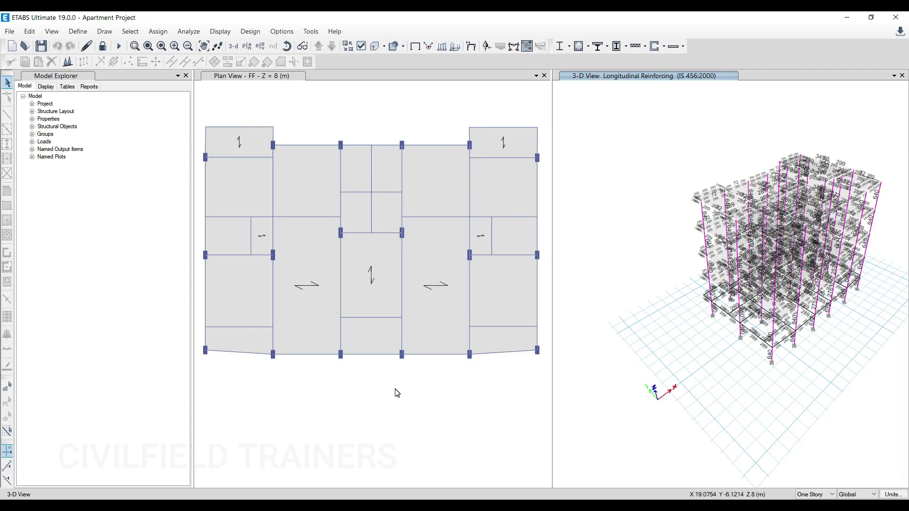
scroll(615, 268, "up", 3)
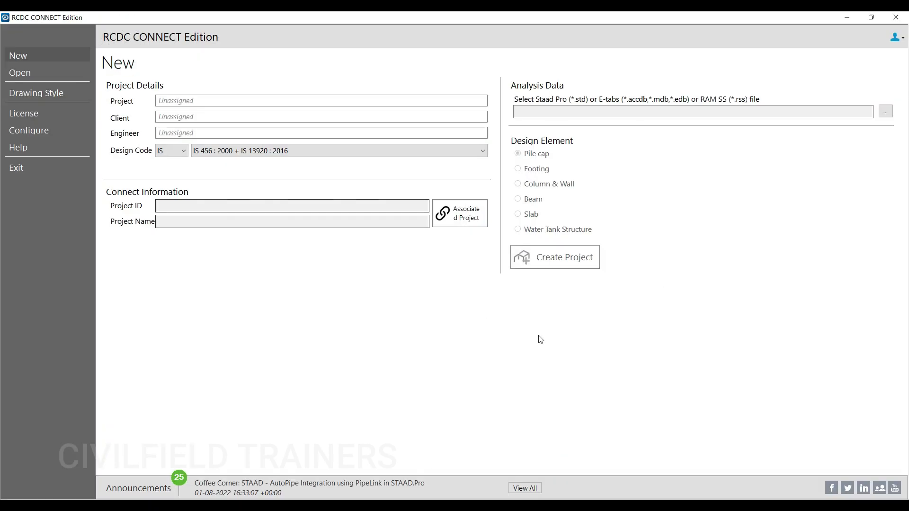
key("alt+Tab")
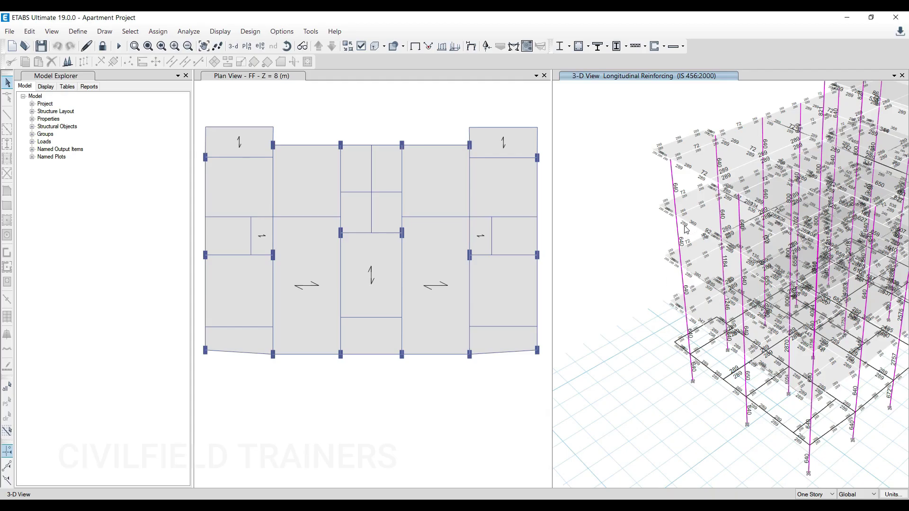
scroll(682, 228, "up", 3)
scroll(646, 232, "down", 5)
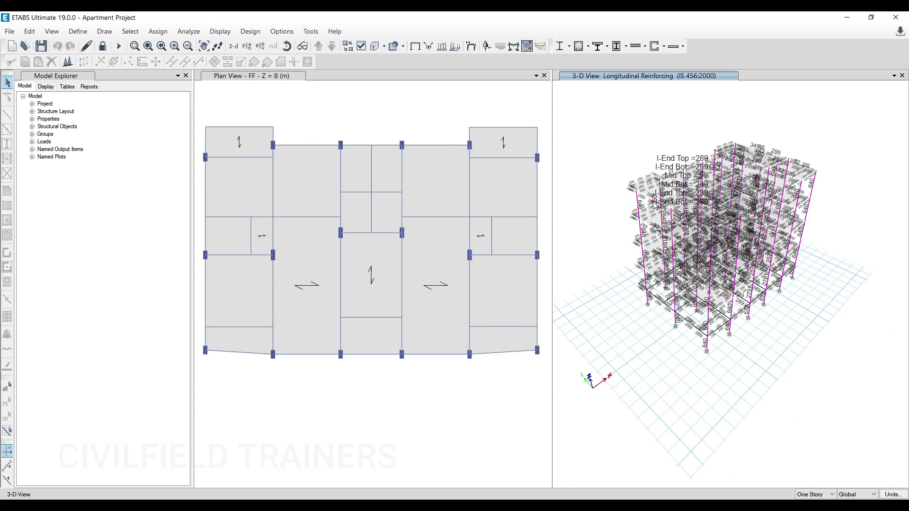
scroll(647, 232, "up", 3)
key("alt+Tab")
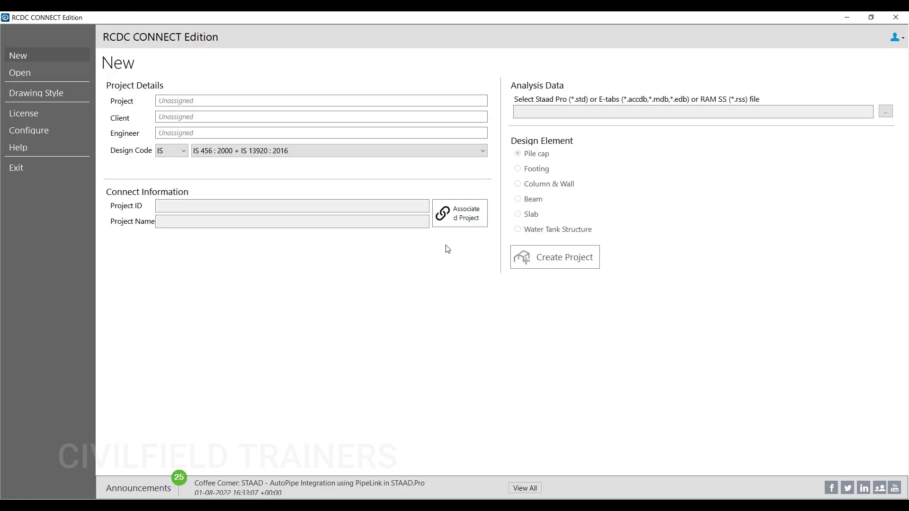
key("alt+Tab")
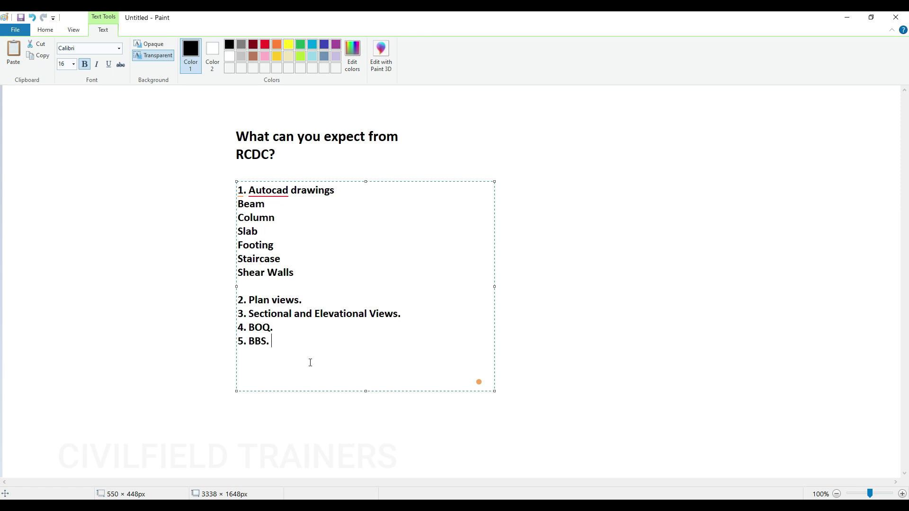
- Shrink and commit the list, then draw a red text box below it
left_click_drag(367, 391, 374, 354)
left_click(317, 379)
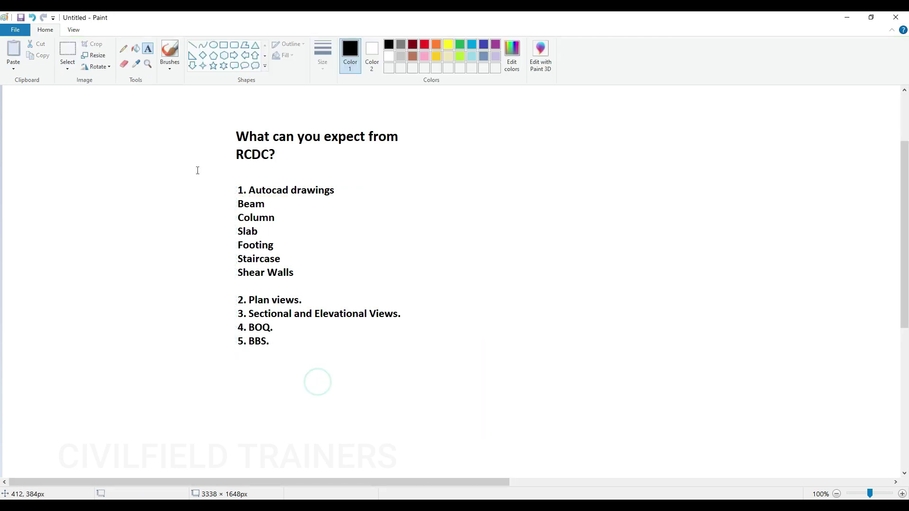
left_click(152, 54)
left_click(424, 45)
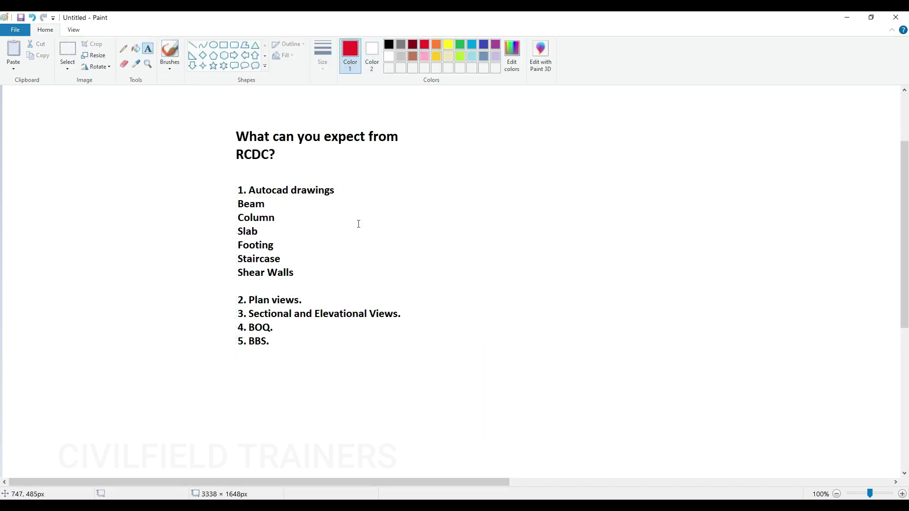
left_click_drag(184, 374, 472, 438)
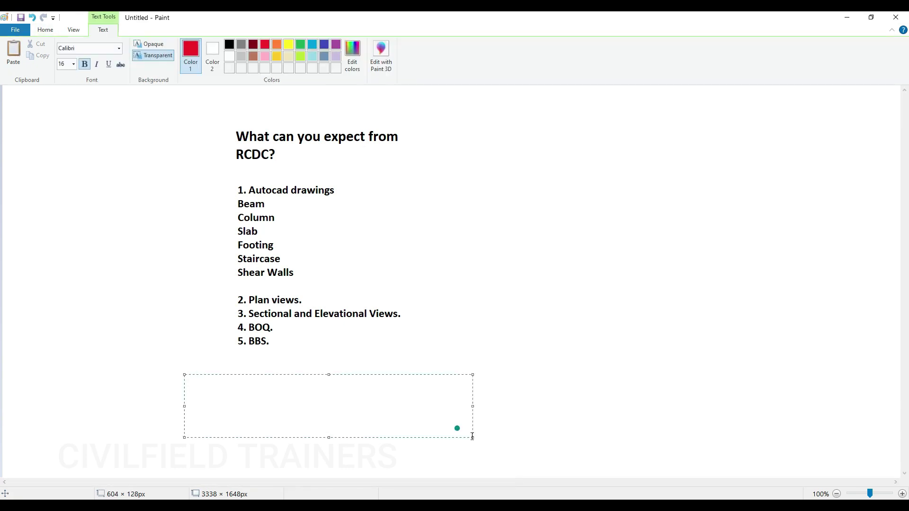
- Type 'Note:' and '1. It cannot generate 100% accurate submission drawings.'
type("Note:")
key("Return")
type("1. It cannot gen")
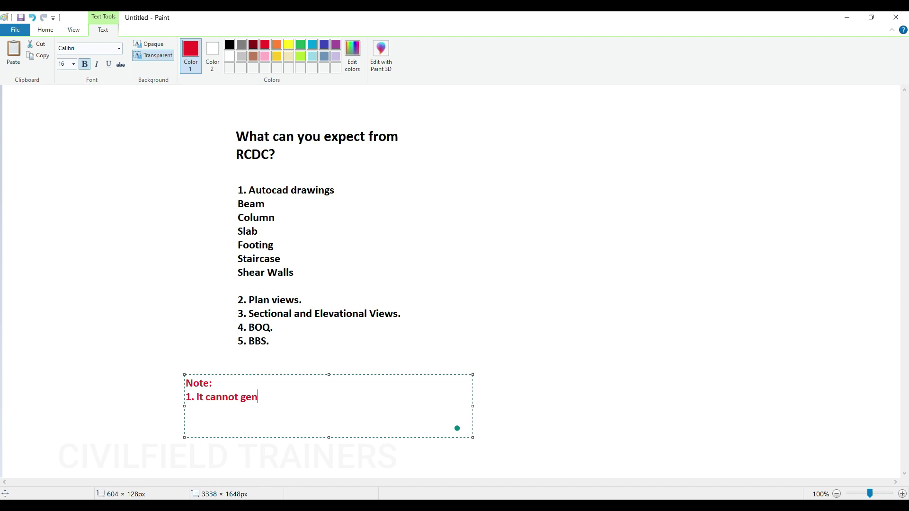
type("erate 100% accurate submission c")
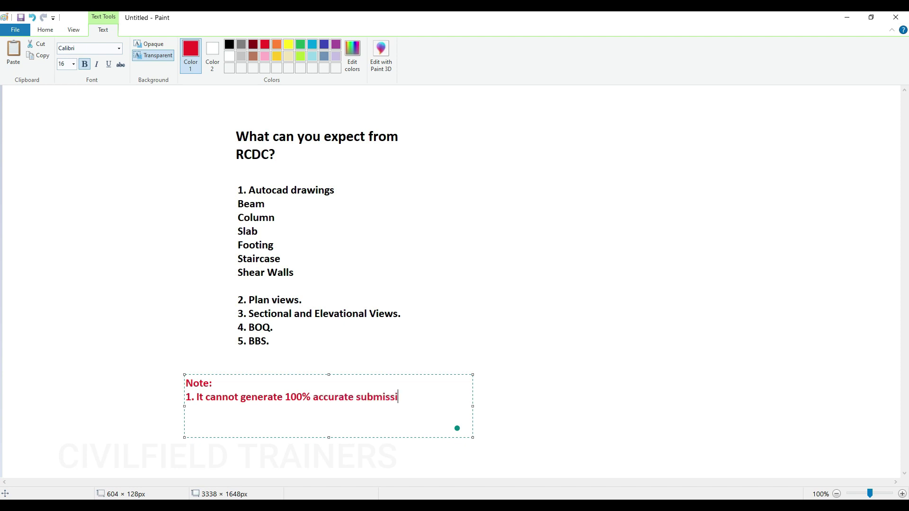
key("BackSpace")
type("drawings.")
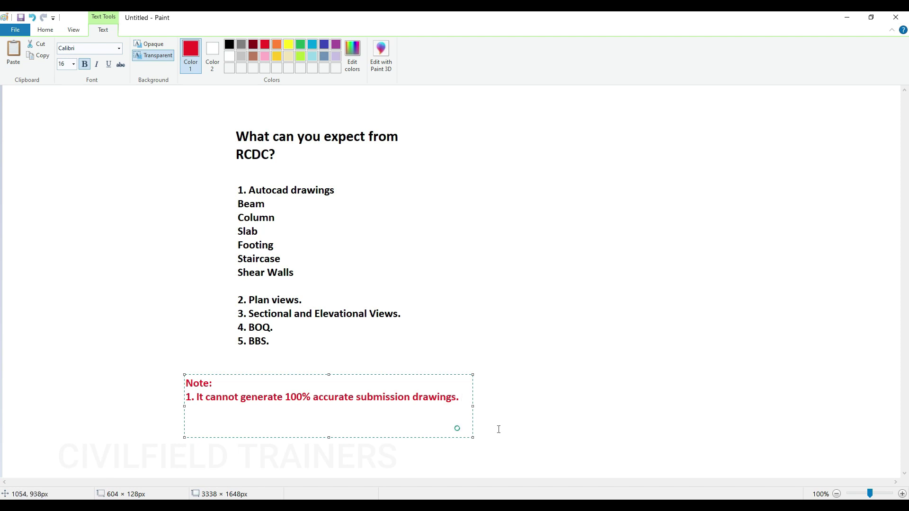
- Move the resized note under the list and add the 80-85% manual-adjustment sentence
left_click_drag(473, 408, 533, 406)
left_click(360, 436)
left_click_drag(359, 437, 359, 465)
scroll(576, 334, "down", 3)
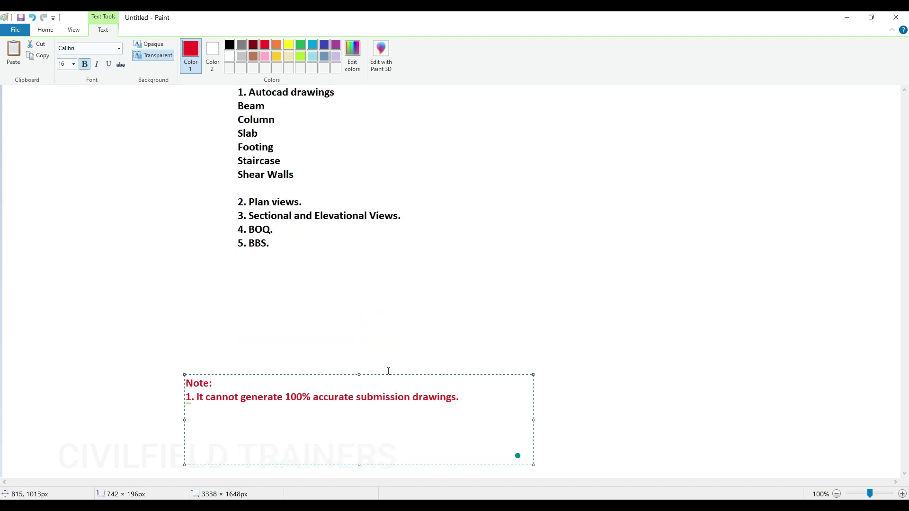
left_click_drag(392, 374, 406, 267)
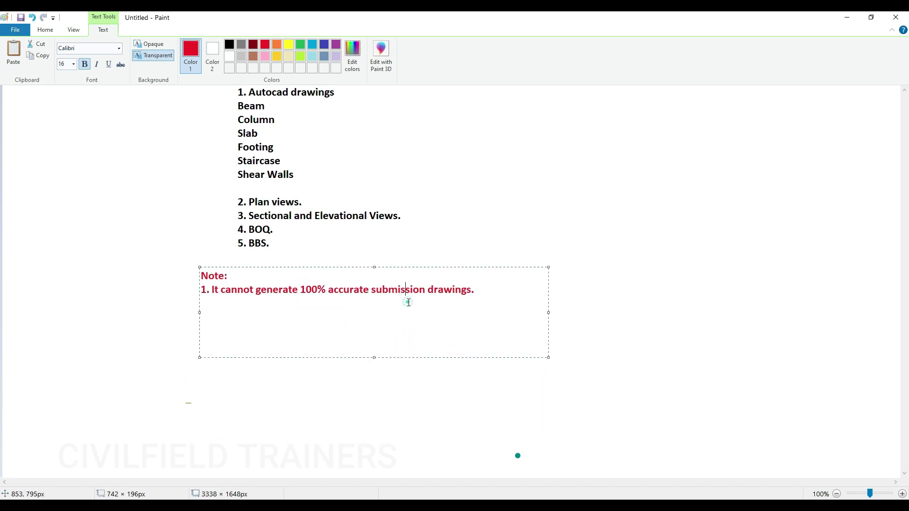
left_click(478, 291)
type("80-85% of the draw")
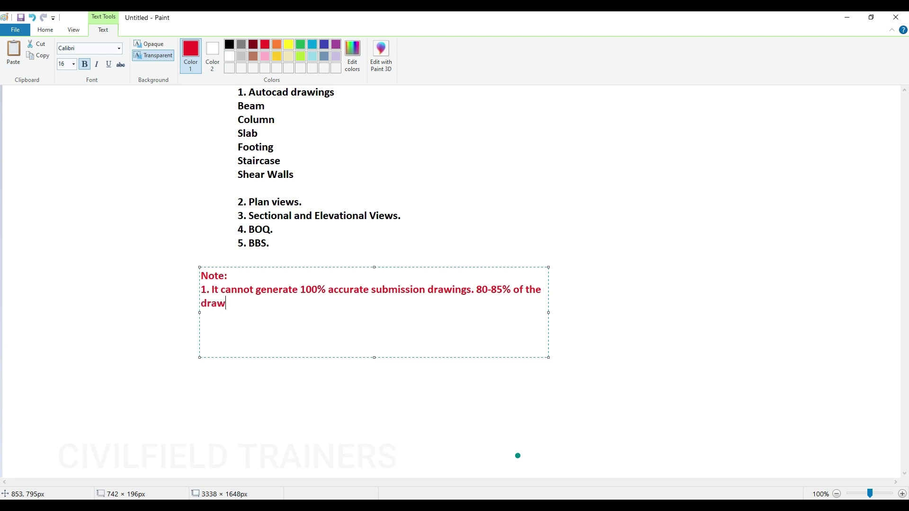
type("ing. The rest has to be manu")
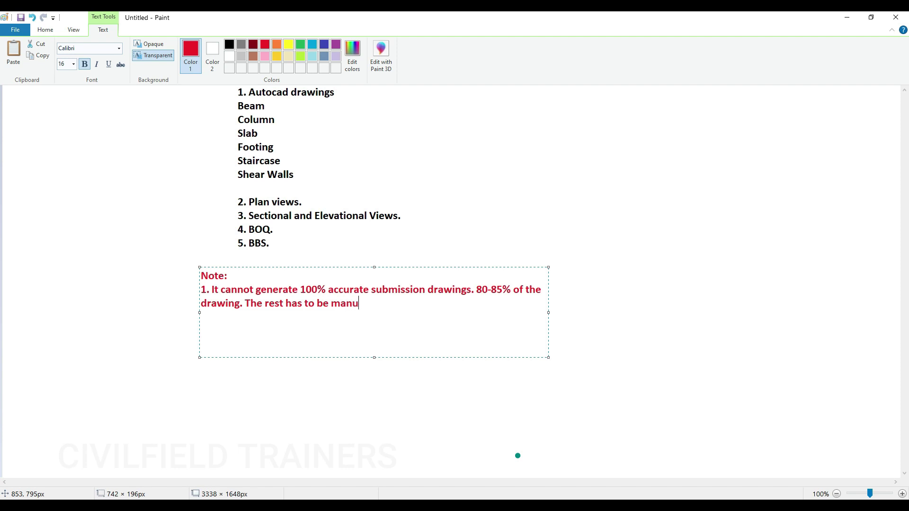
key("BackSpace")
type("ipualted by you.")
- Add point '2. The results between Etabs and RCDC don't match.' and commit the note
key("Return")
type("2. ")
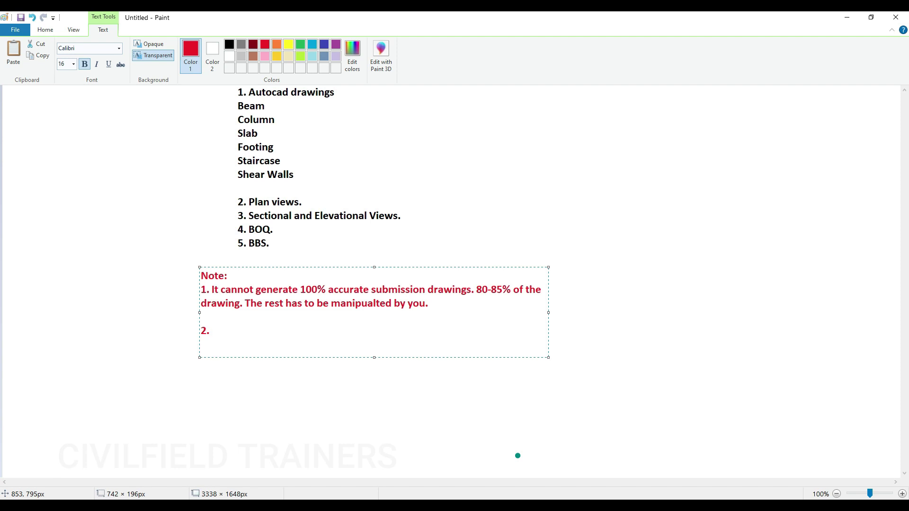
type("The results betw")
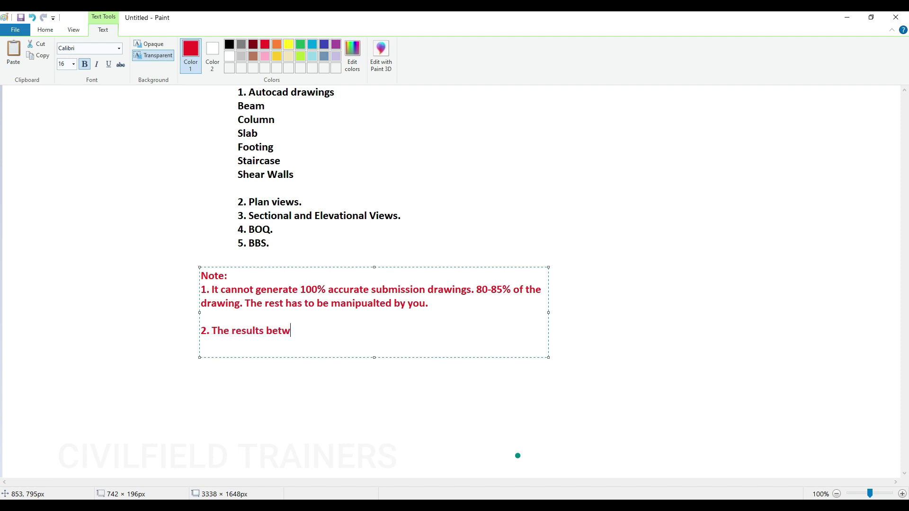
type("eeen etabs and RCDC ")
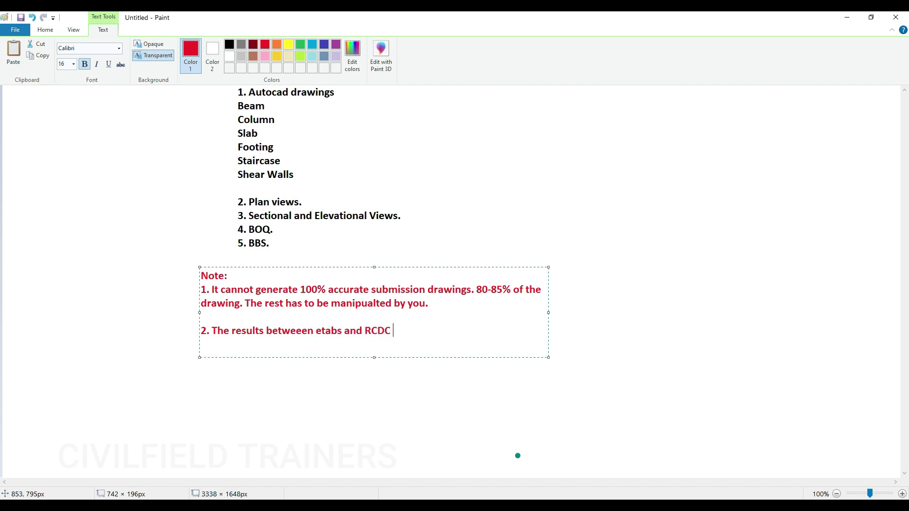
type("don't match.")
key("Delete")
type("E")
key("End")
left_click(426, 217)
- Type black point '6. Redsign the structural member inside RCDC.' in a new box right of the list
scroll(291, 146, "up", 2)
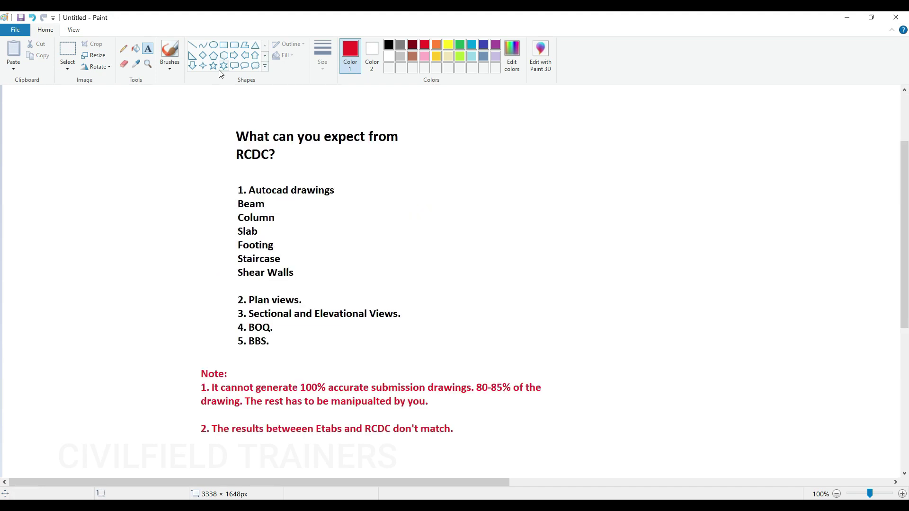
left_click_drag(459, 267, 681, 319)
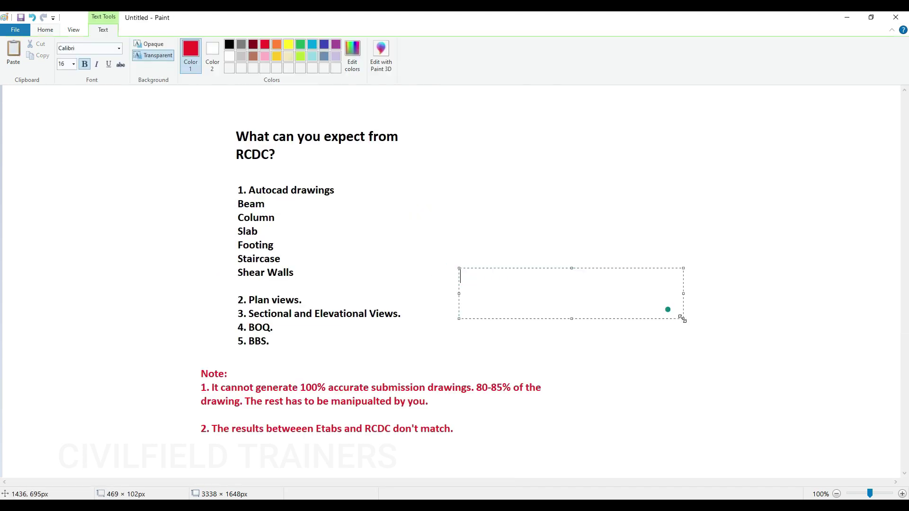
type("6.")
left_click_drag(484, 280, 460, 277)
left_click(229, 46)
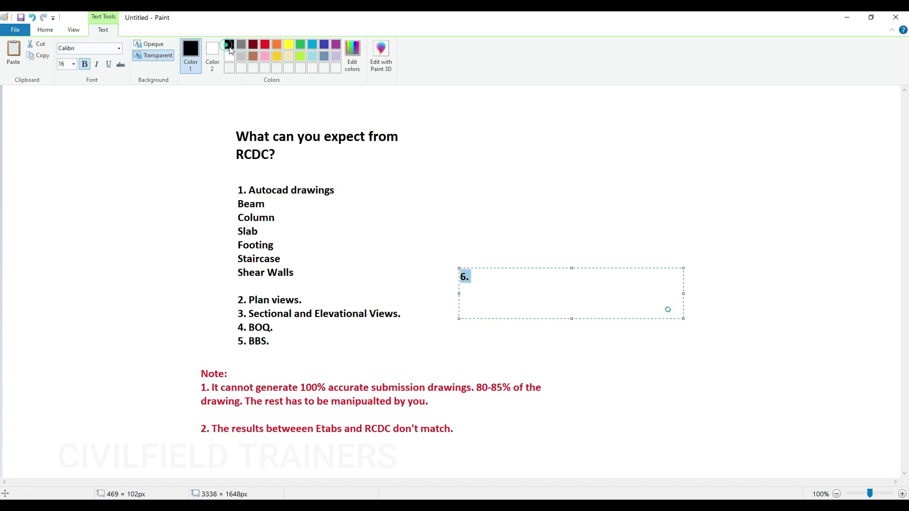
left_click(475, 278)
type("Red")
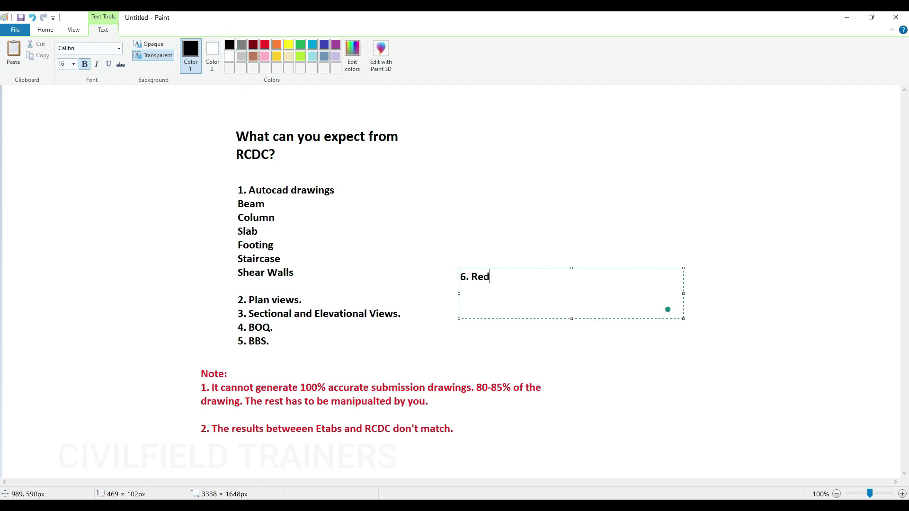
type("sign the structure")
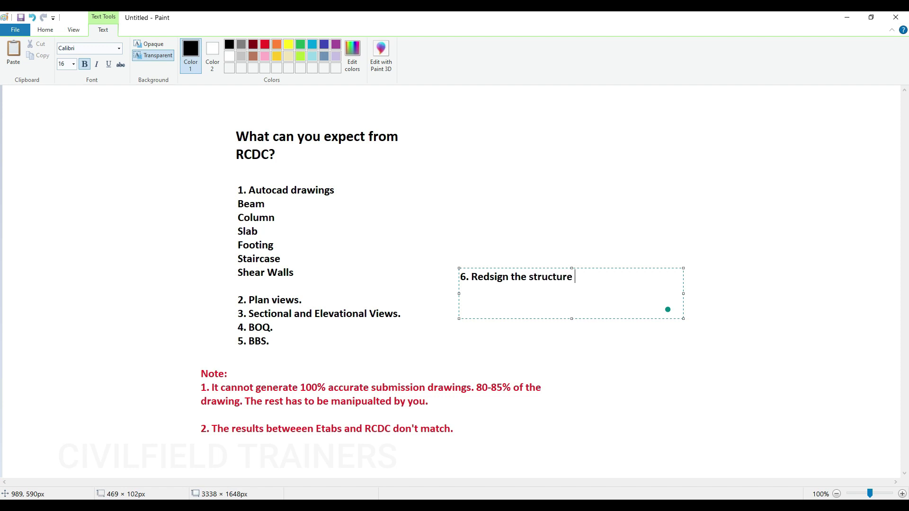
key("BackSpace")
key("BackSpace")
type("al member in side ")
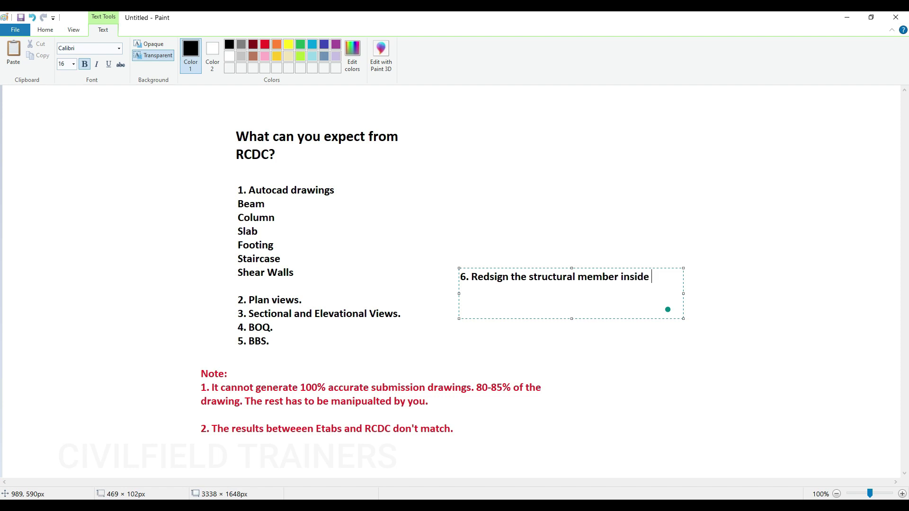
type("RCDC.")
- Widen and reposition point 6, then add '7. Group columns, beams and footings for you.'
left_click_drag(683, 294, 718, 293)
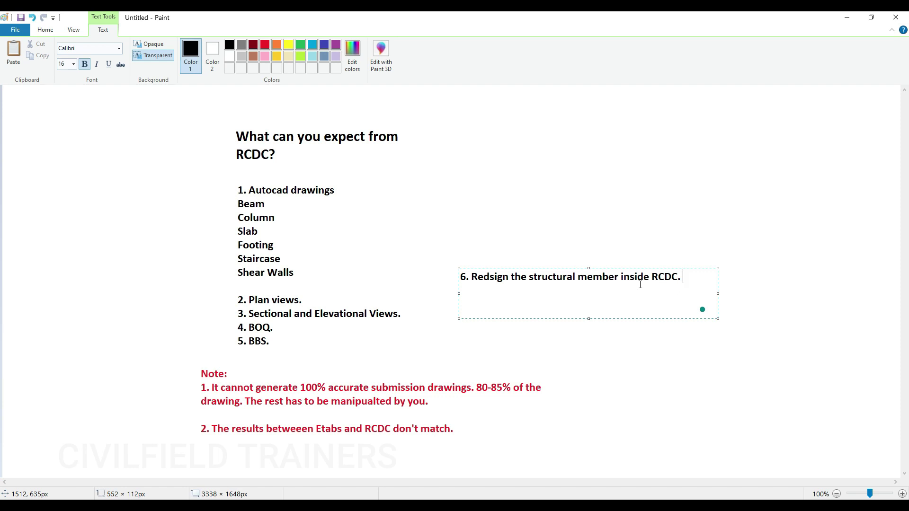
left_click_drag(643, 268, 621, 298)
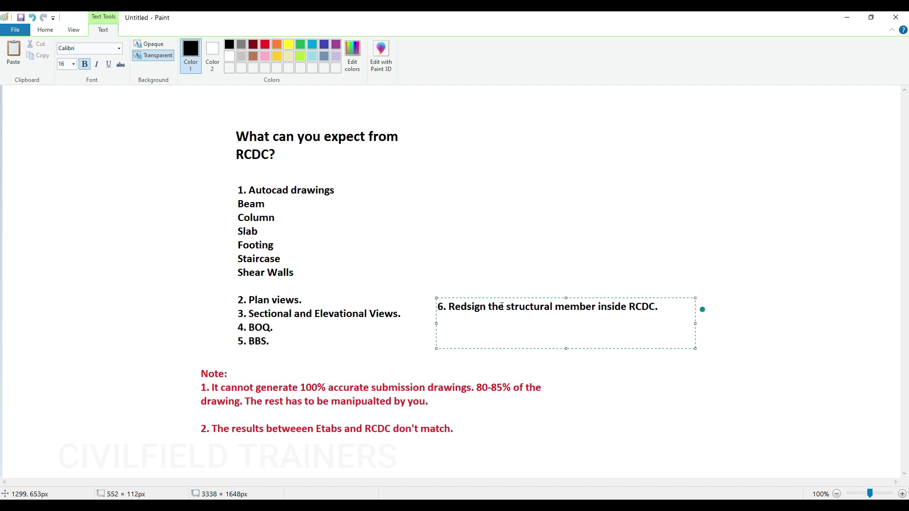
left_click(651, 303)
key("Return")
type("7. Group columns, a")
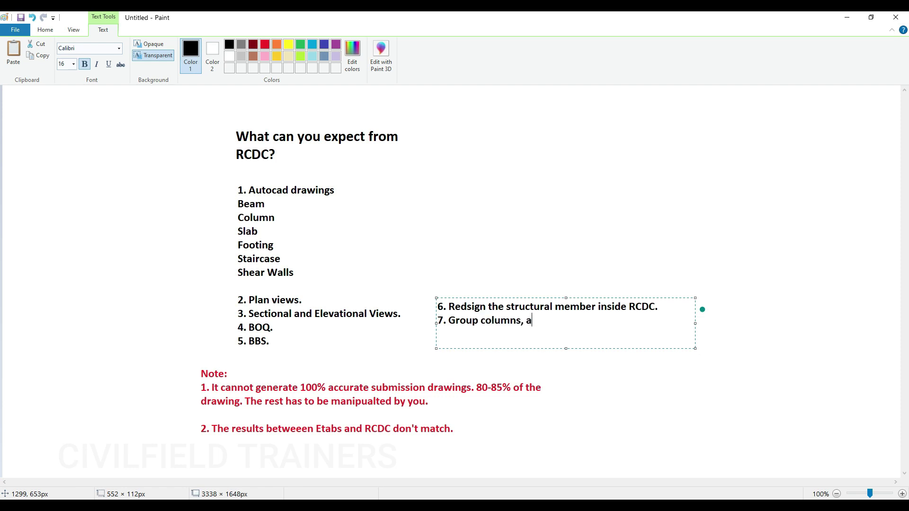
key("BackSpace")
type("beams and footings for you.")
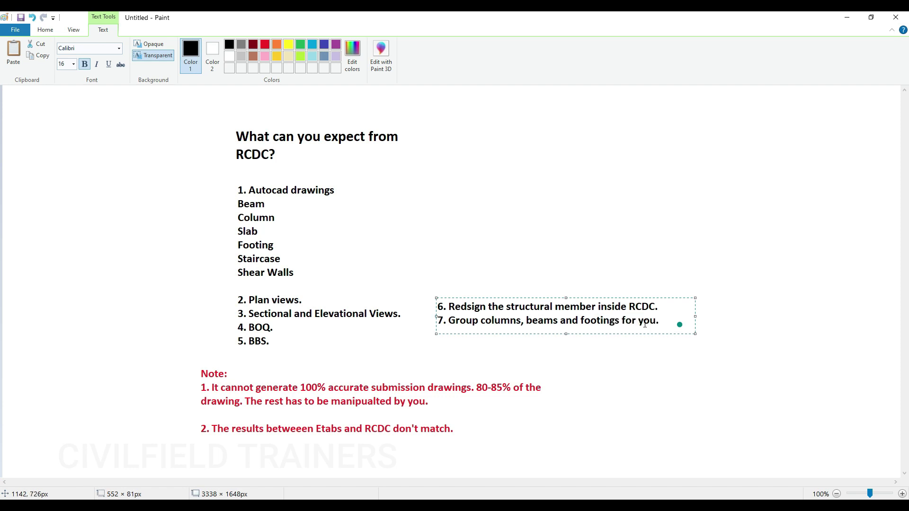
- Commit points 6 and 7 onto the canvas and scroll to review the sheet
left_click(637, 348)
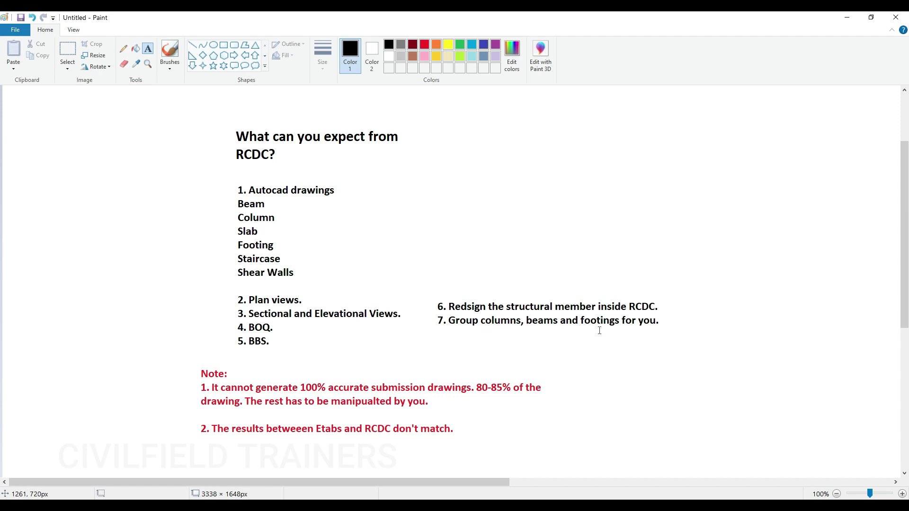
scroll(582, 328, "down", 2)
scroll(462, 299, "up", 4)
scroll(446, 290, "down", 2)
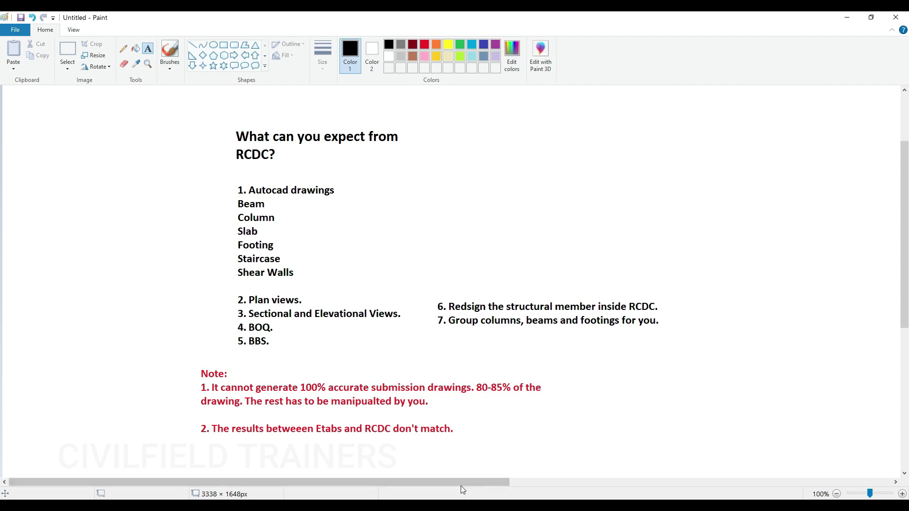
- Draw a vertical black divider line to the right of the points
left_click_drag(461, 486, 560, 471)
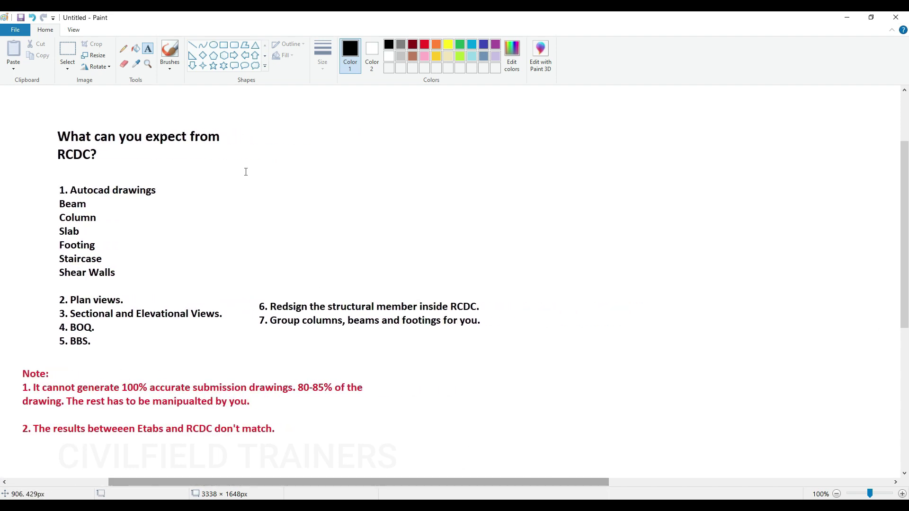
left_click(192, 44)
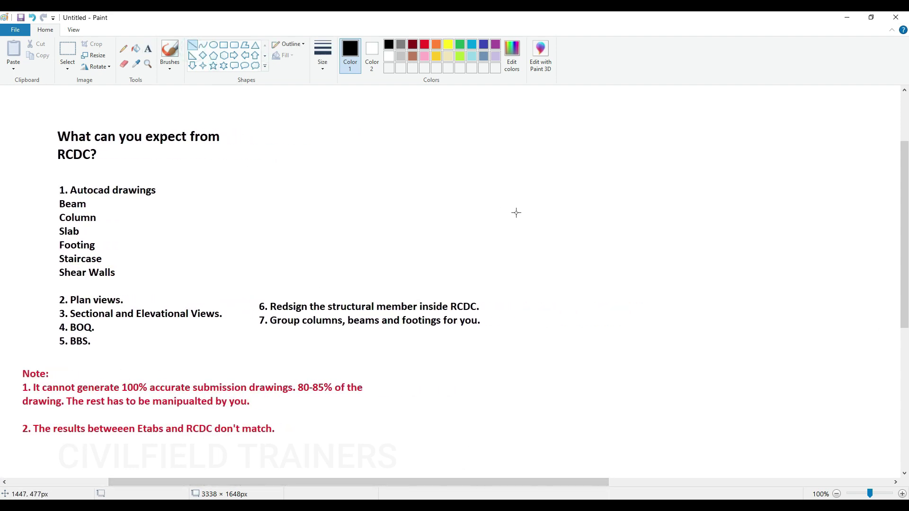
left_click_drag(513, 116, 507, 459, "shift")
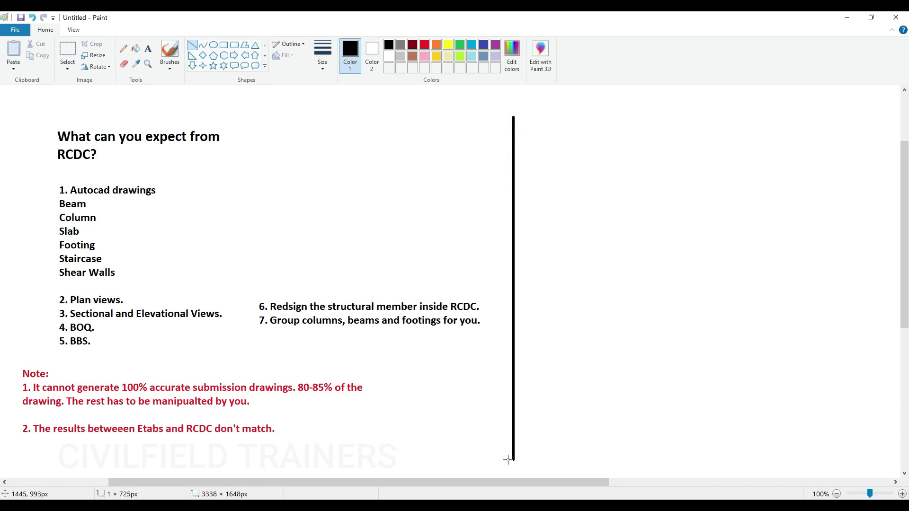
left_click_drag(535, 487, 662, 486)
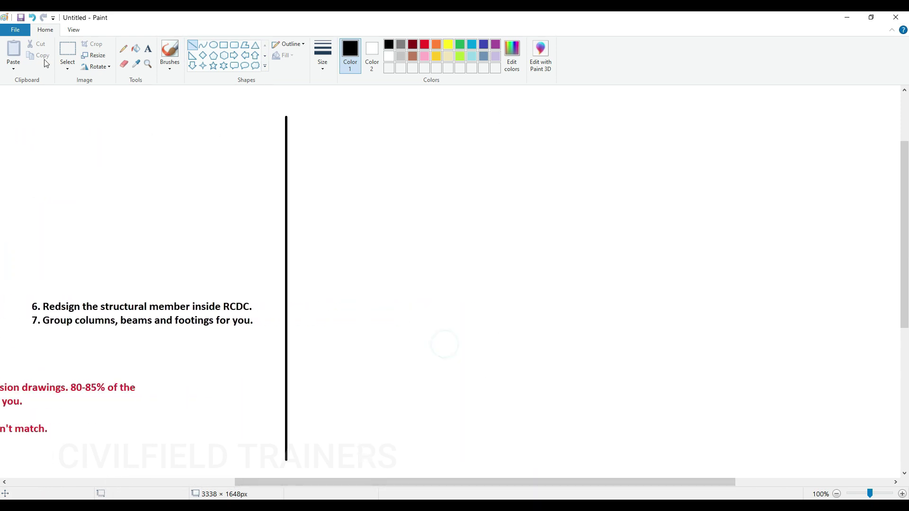
- Add and commit the heading 'How to export the data from Etabs to RCDC?'
left_click(148, 48)
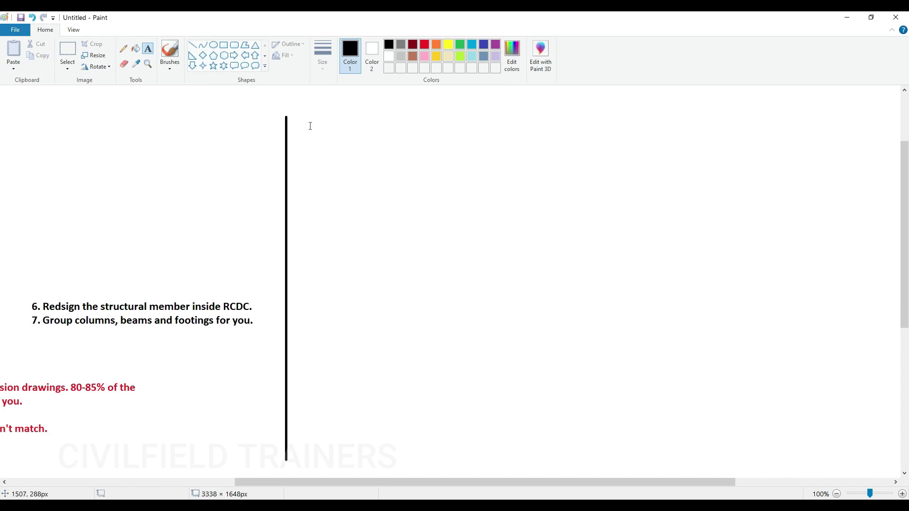
left_click_drag(302, 126, 455, 145)
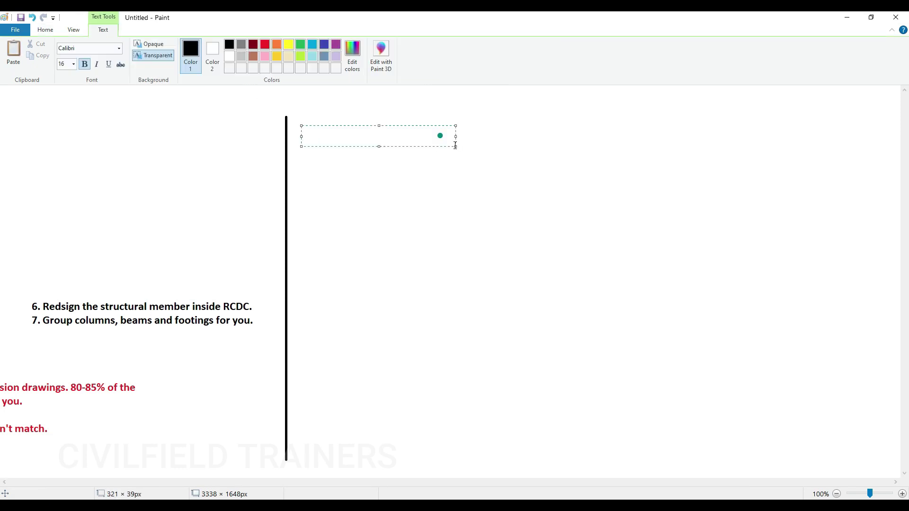
type("Export the data from Etabs ")
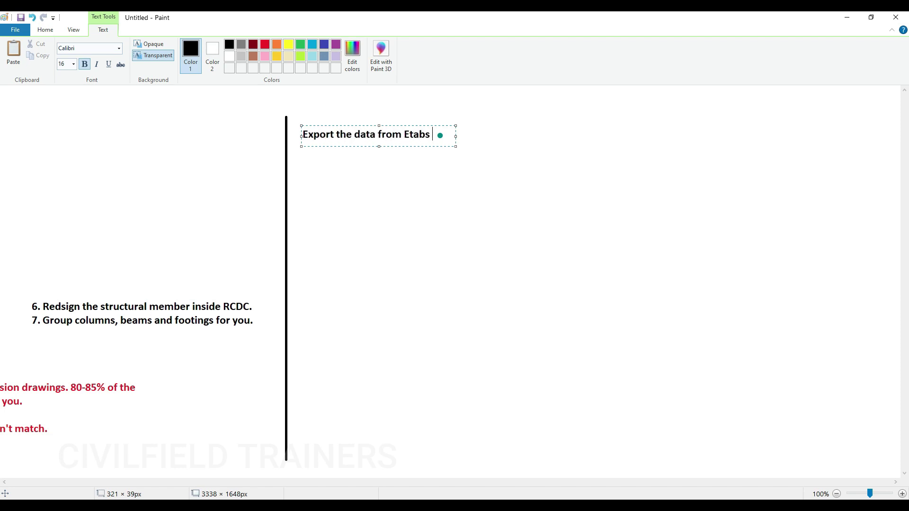
type("to RCDC")
key("Up")
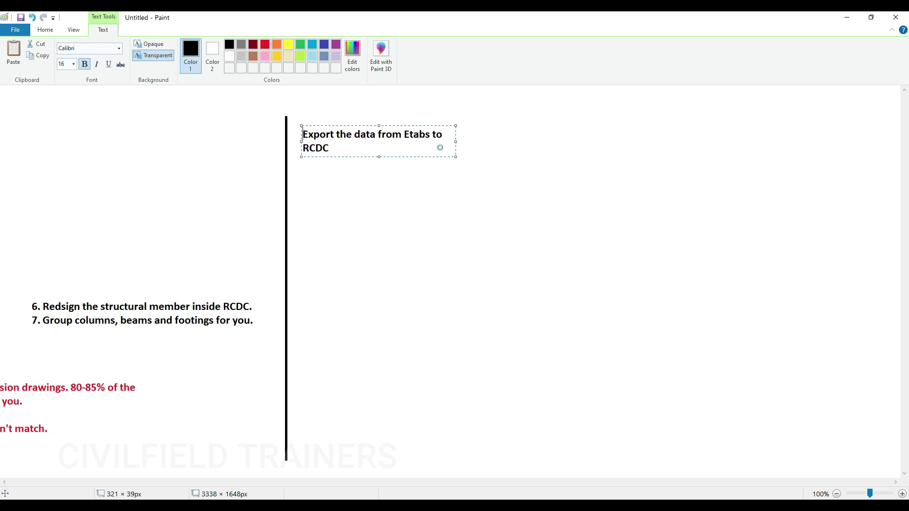
type("How to")
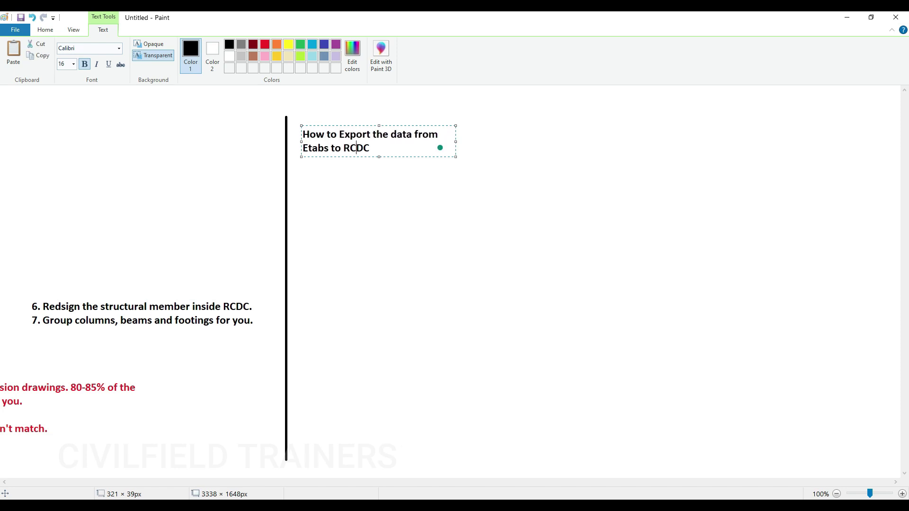
key("End")
type(">?")
key("BackSpace")
key("BackSpace")
type("?")
key("Up")
left_click(380, 179)
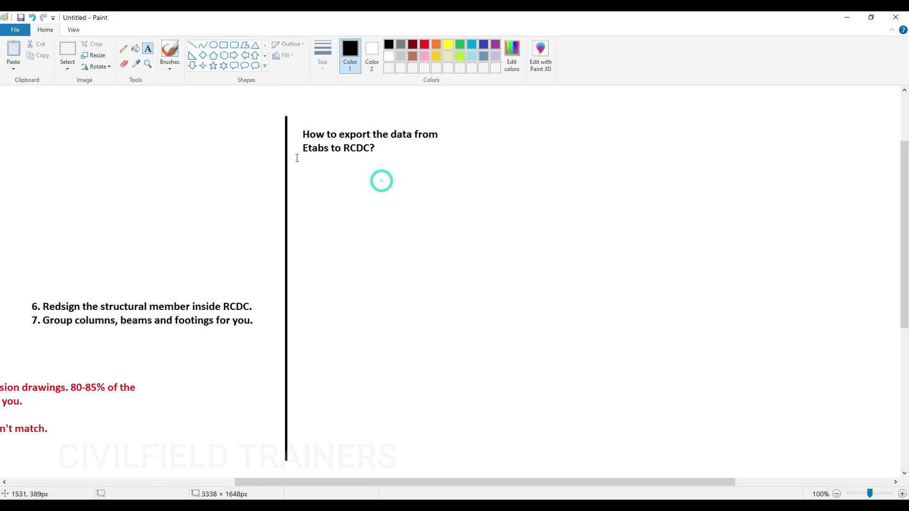
- Add a text box under the heading with note 1: Etabs 2016 and lower (.mdb) imports directly into RCDC 8
left_click(148, 49)
left_click_drag(306, 175, 483, 266)
type("1. Etabs")
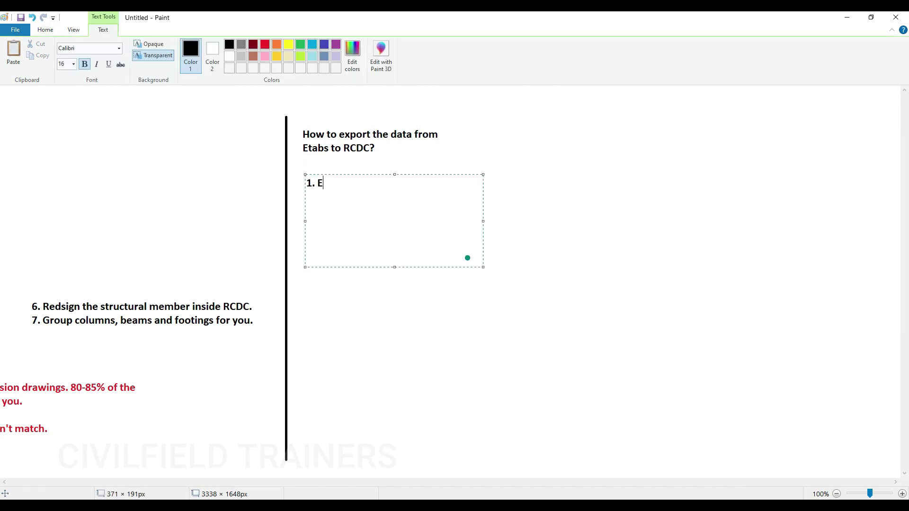
type(" 2016 and lower.")
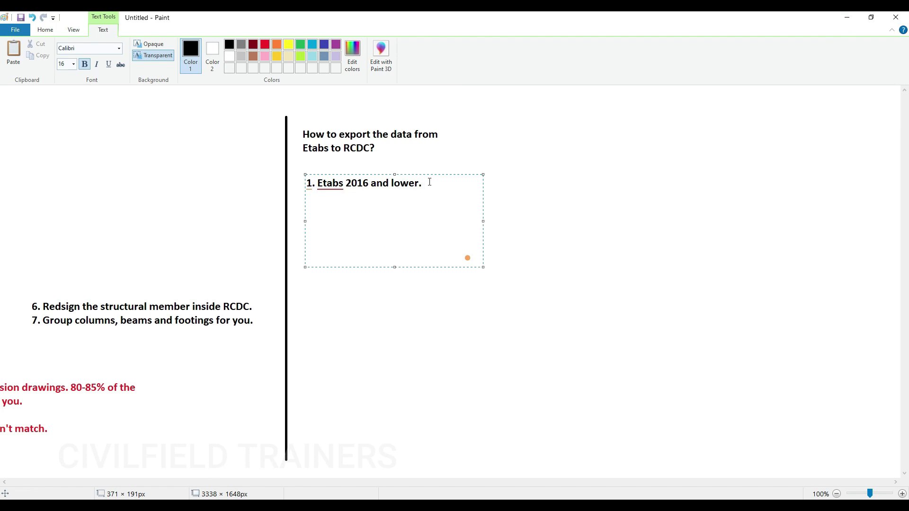
key("Return")
type("(")
type(".mdb) ")
type("Direct")
key("BackSpace")
type("tly yo")
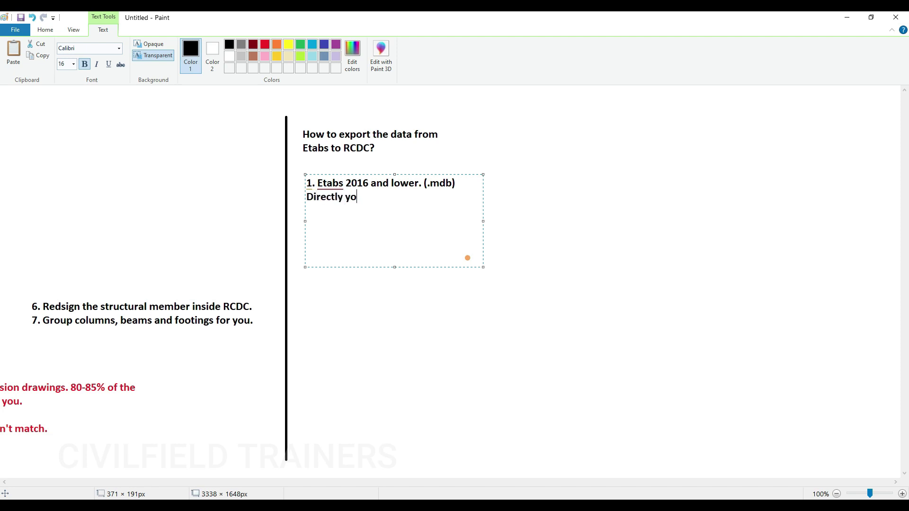
type("u can import them")
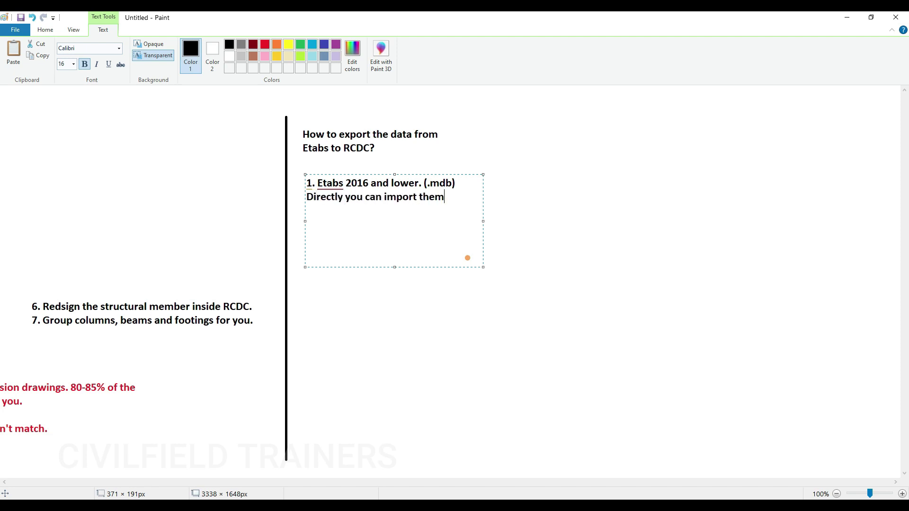
type(" into your RCDC 8 Version.")
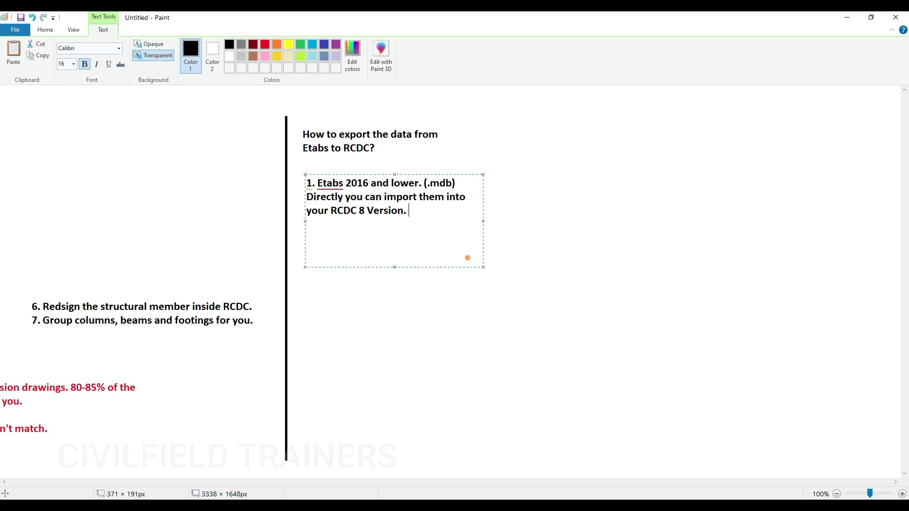
left_click_drag(483, 221, 676, 221)
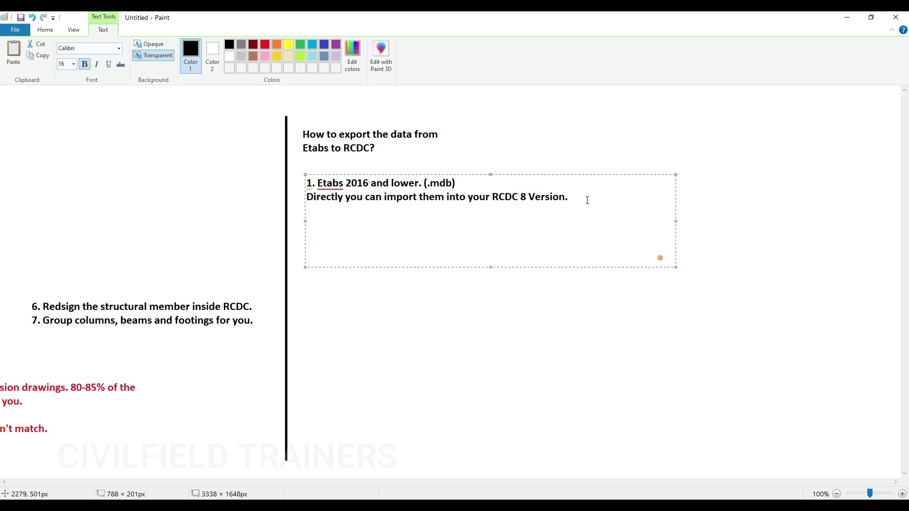
- Add note 2: Etabs 2017 and above (.accbd) for the RCDC Connect version, and commit the text
type("2. Etabs")
type("1")
key("BackSpace")
type("2917")
key("BackSpace")
key("BackSpace")
key("BackSpace")
type("019")
key("BackSpace")
type("7 and ")
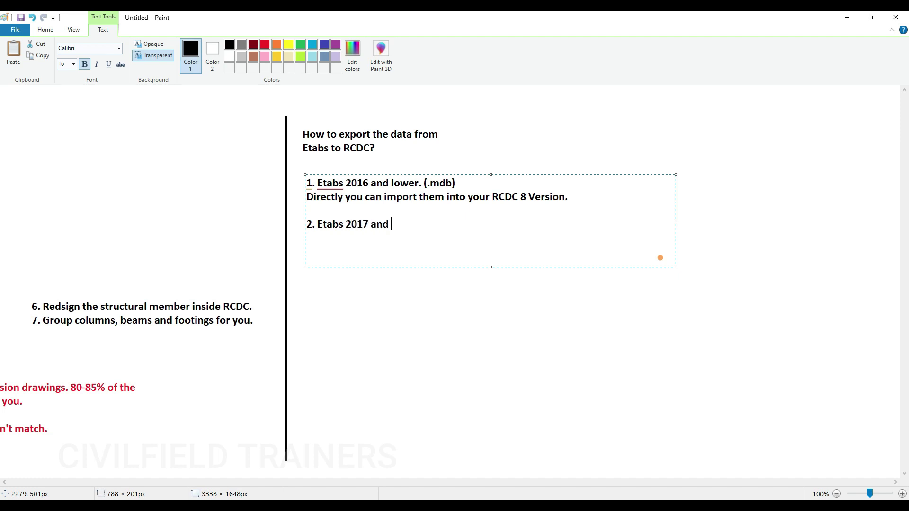
type("above.")
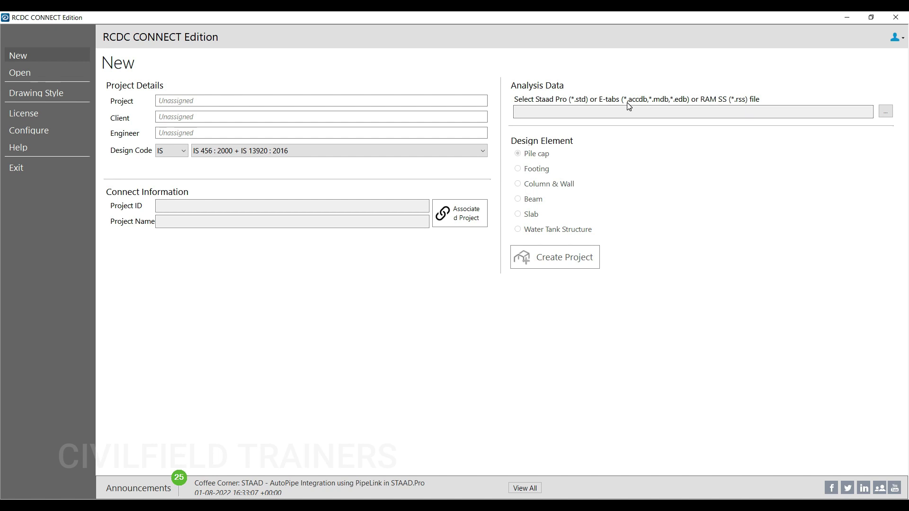
left_click(845, 18)
type("(")
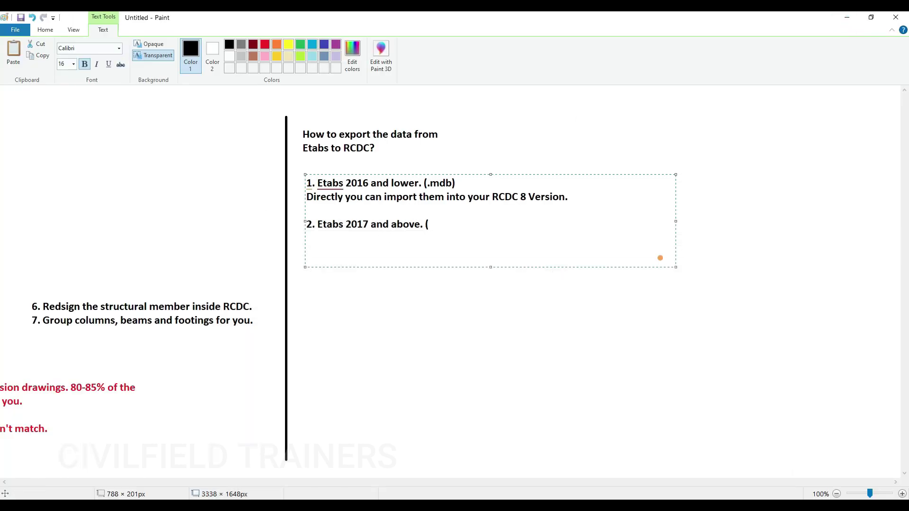
type(".avd")
key("BackSpace")
type("cbd)")
key("Return")
type("RCDC Con")
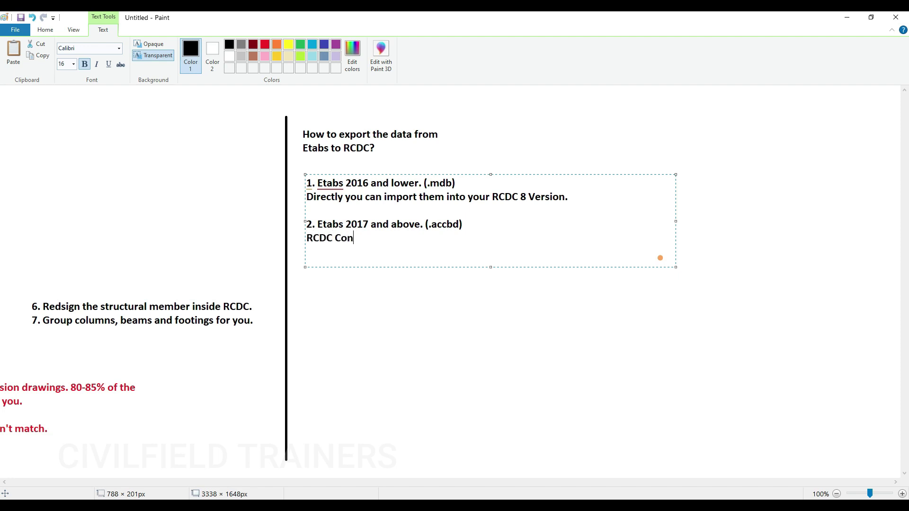
type("nect version.")
left_click(476, 289)
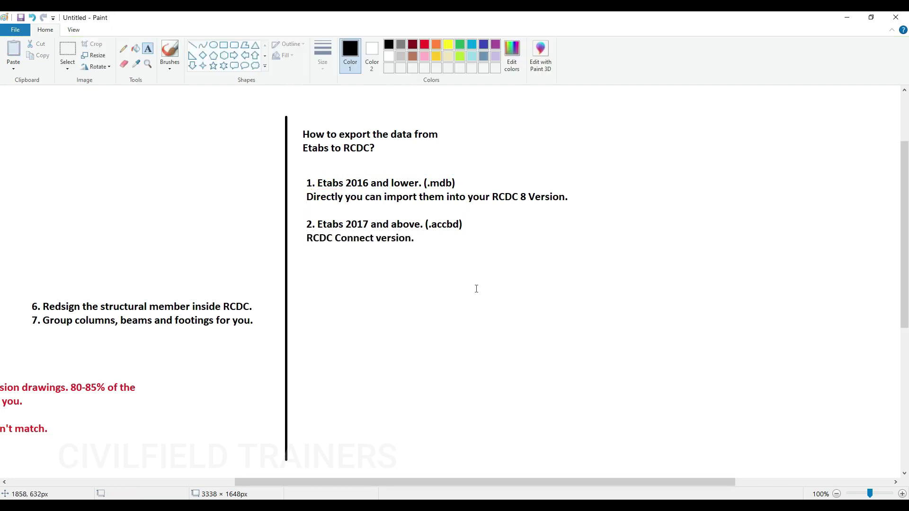
- Export the ETABS database tables to Access, including all Analysis Results tables
key("alt+Tab")
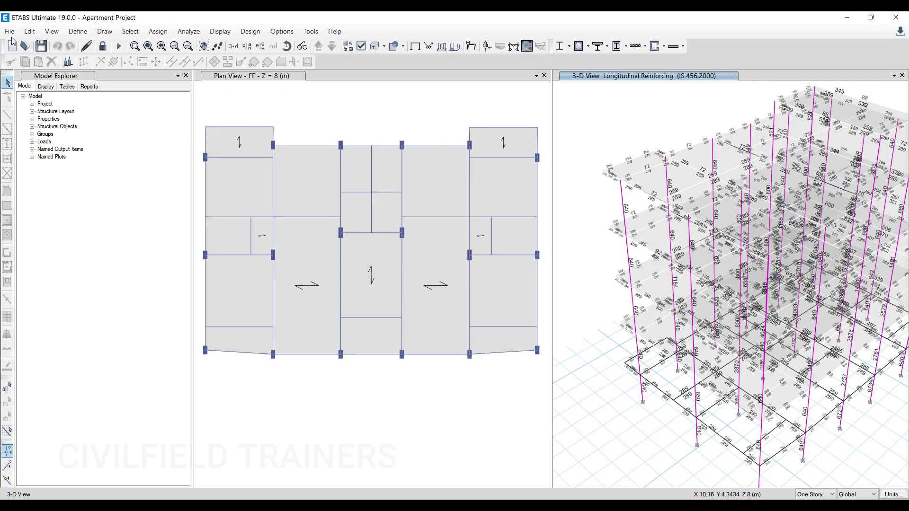
left_click(10, 31)
left_click(65, 136)
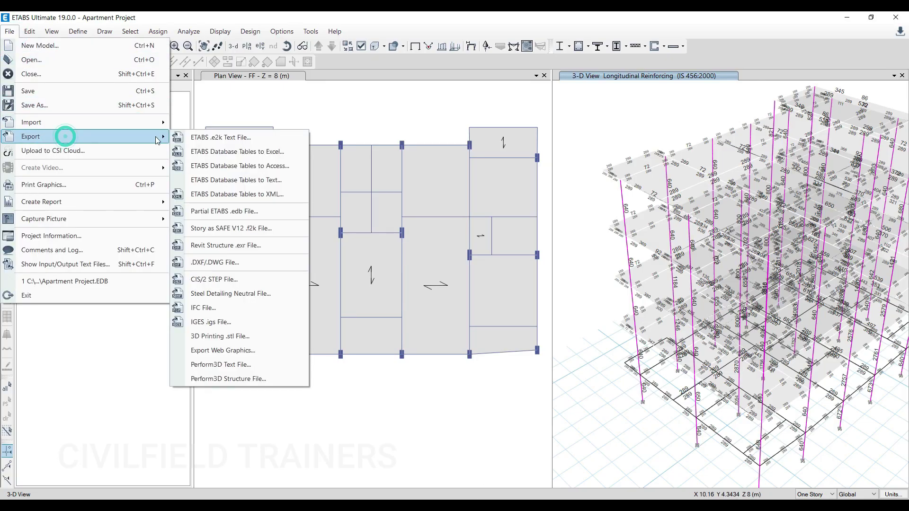
left_click(258, 166)
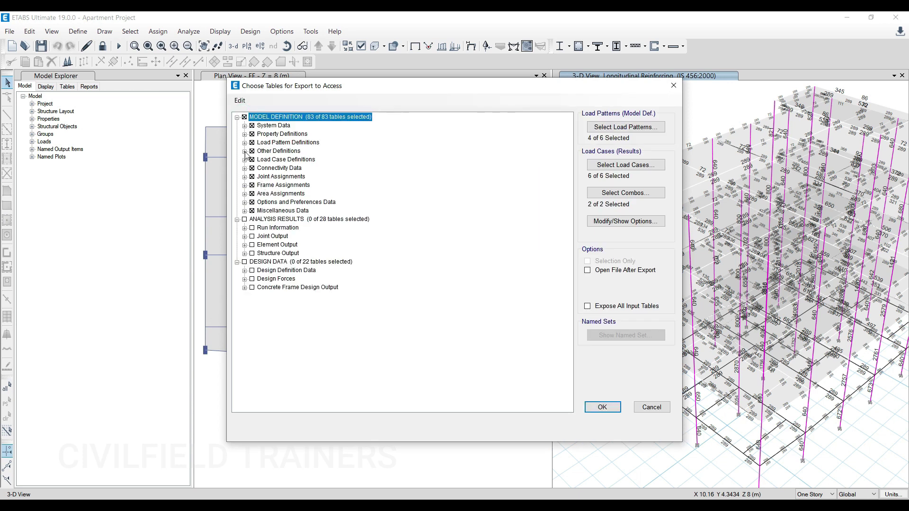
left_click(244, 219)
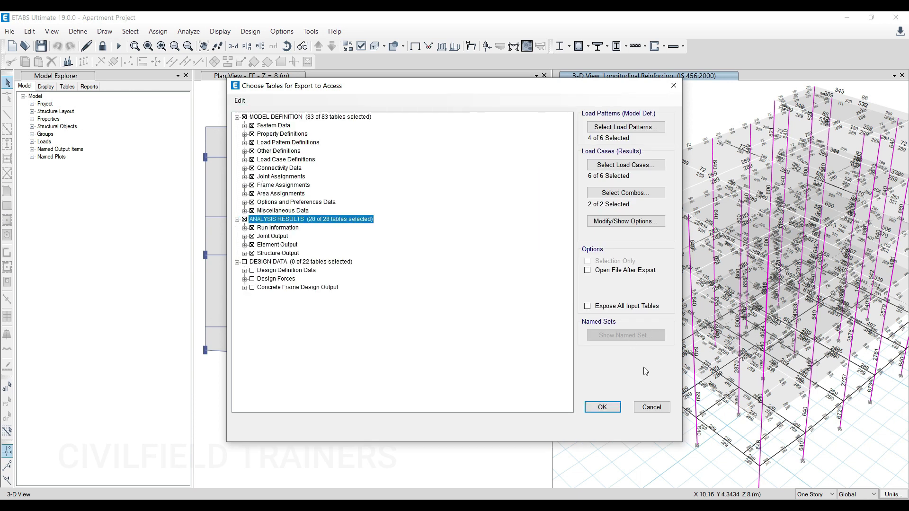
left_click(237, 117)
left_click(237, 125)
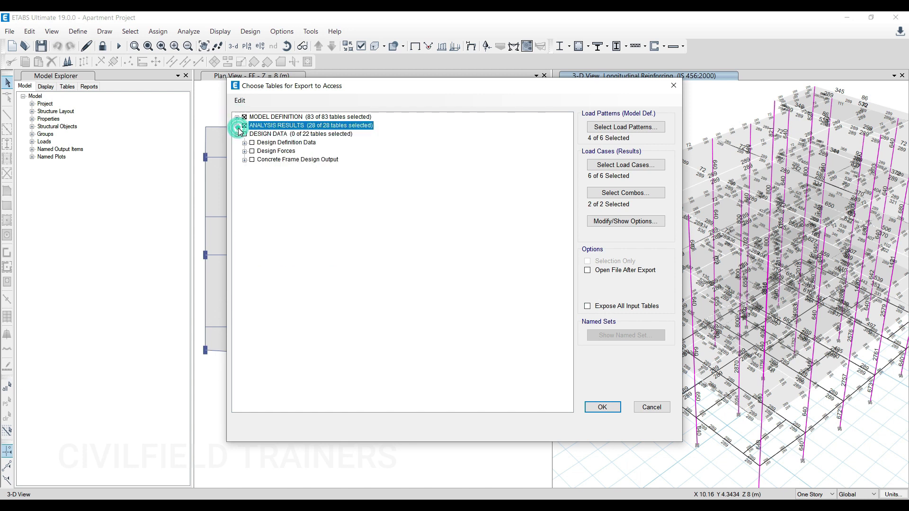
left_click(602, 407)
- Set the export units to m, kN and C and confirm
left_click(480, 161)
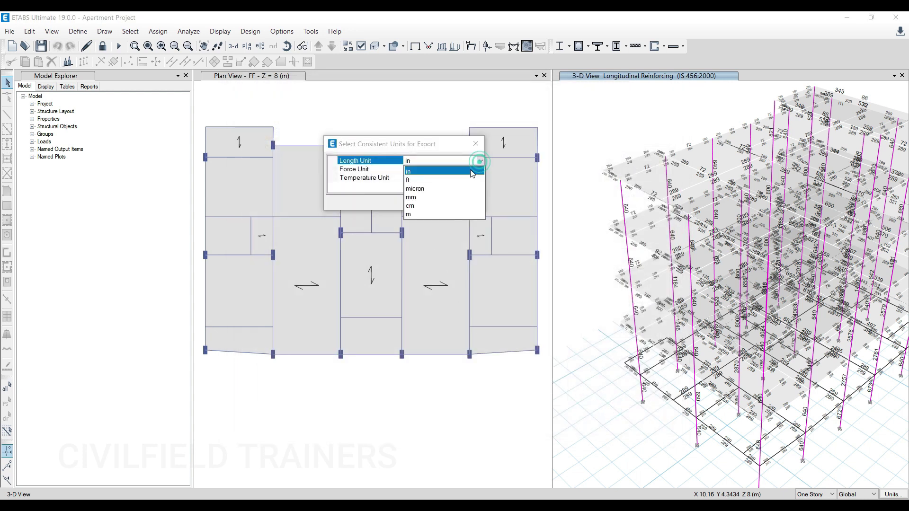
left_click(447, 214)
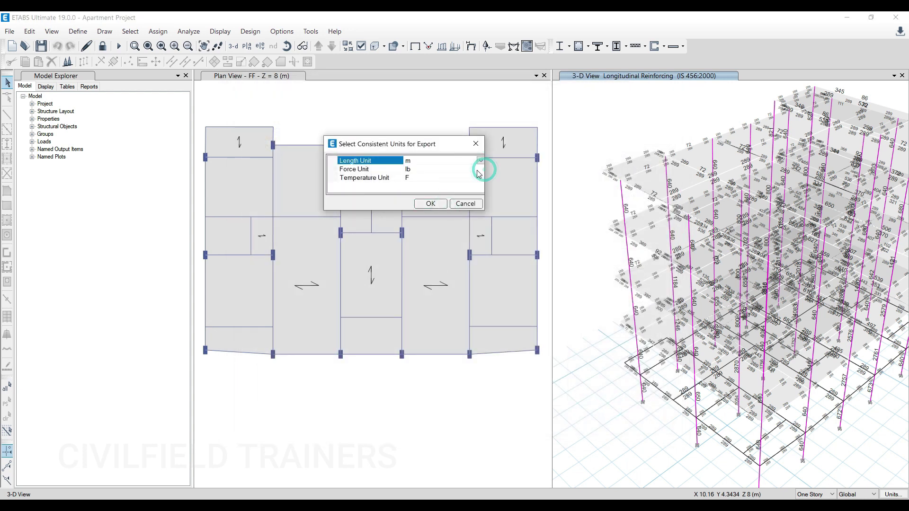
left_click(479, 170)
left_click(436, 203)
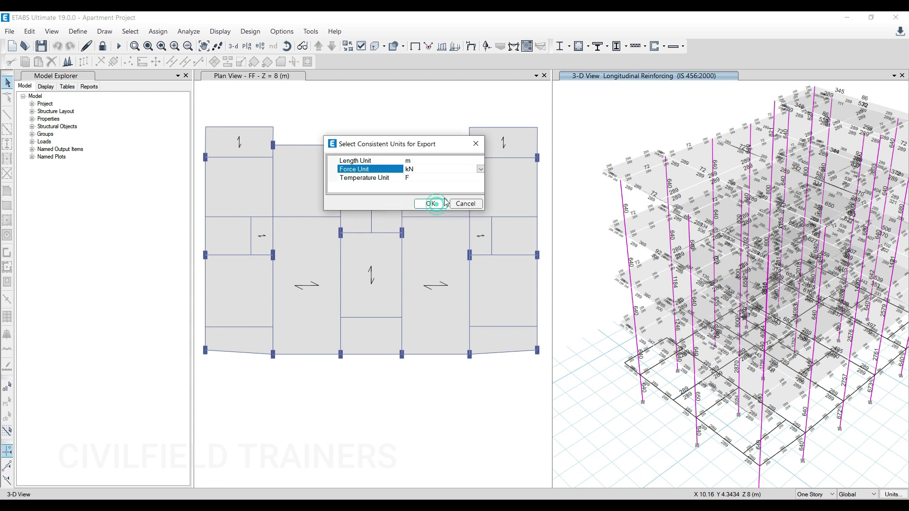
left_click(479, 178)
left_click(480, 177)
left_click(425, 194)
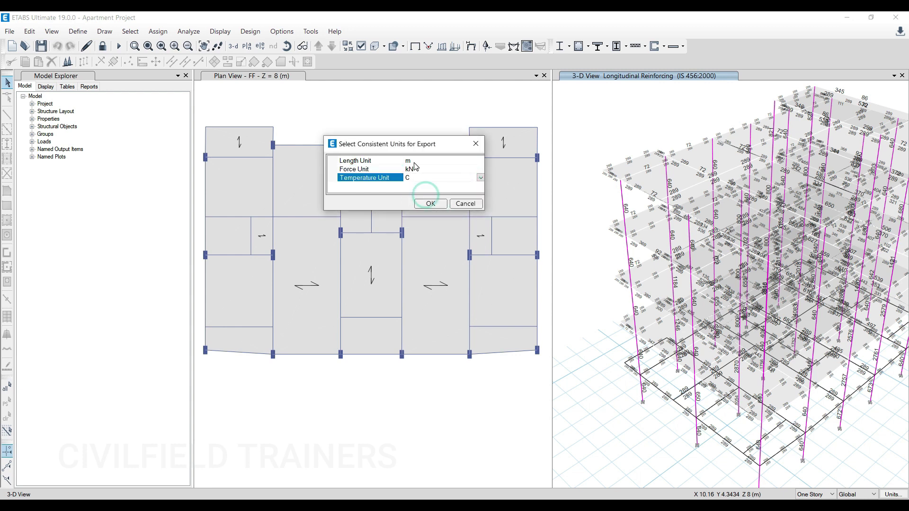
left_click(430, 203)
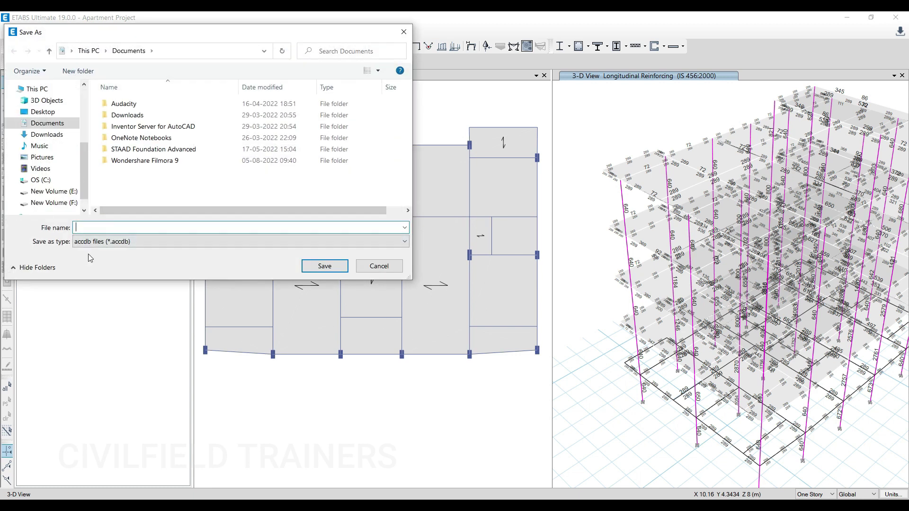
- Drag the .accdb Save As dialog aside, then close it without saving
left_click_drag(182, 35, 310, 49)
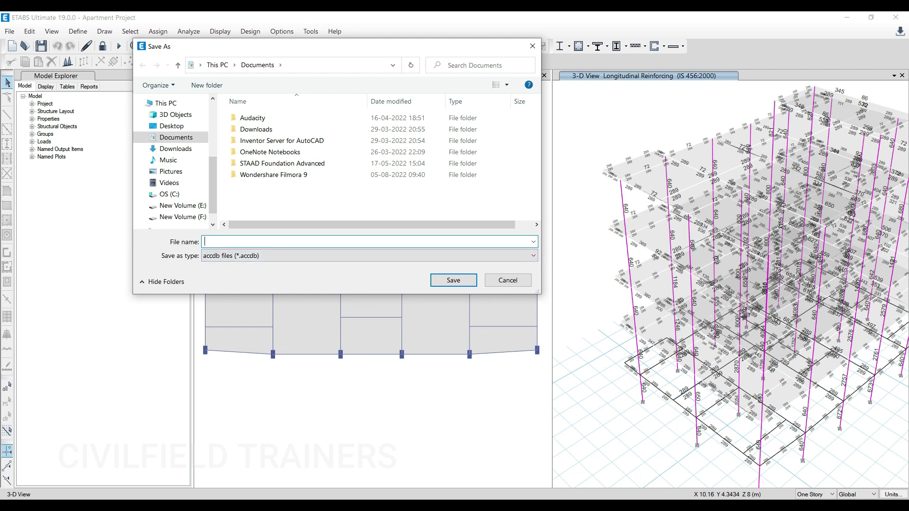
key("alt+Tab")
left_click(532, 46)
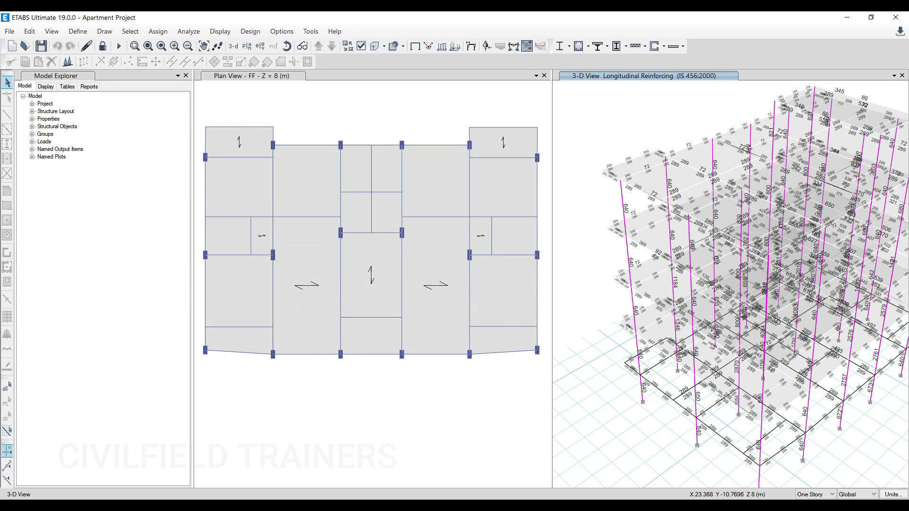